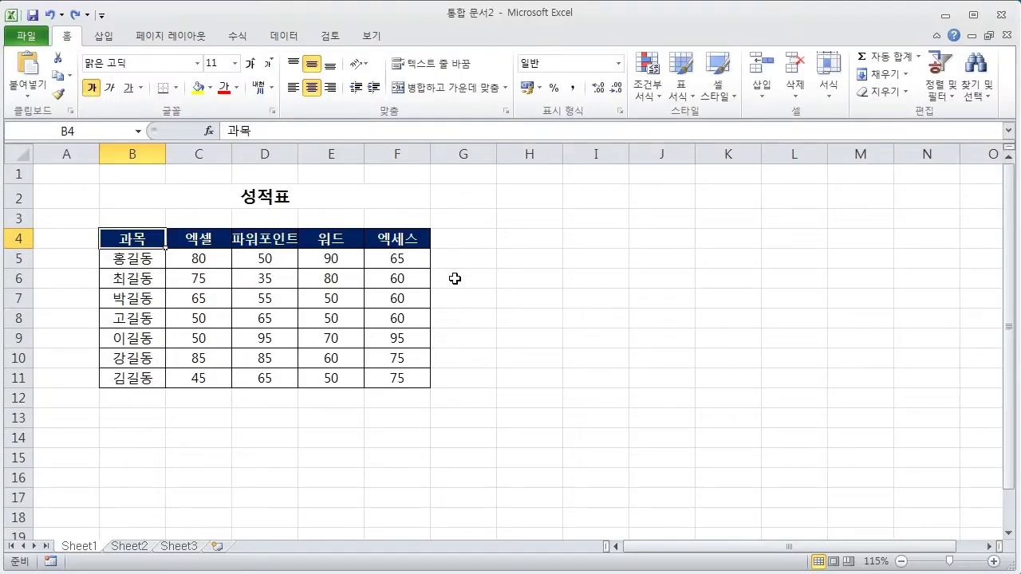
Delete the cell contents of the grade table in B2:F11 and undo the deletion.
{"action": "left_click", "coordinate": [322, 200]}
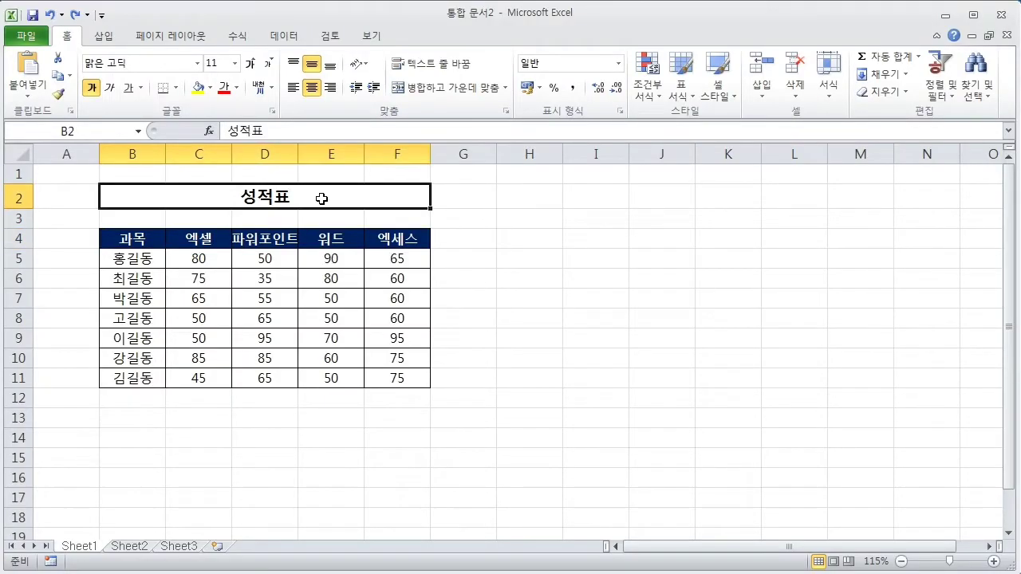
{"action": "left_click_drag", "start_coordinate": [322, 199], "coordinate": [397, 381]}
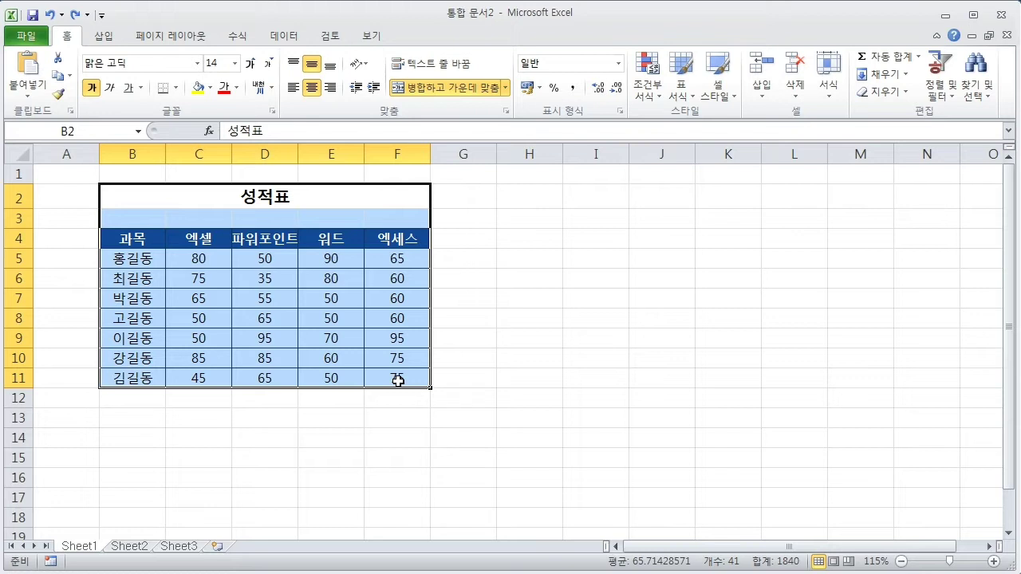
{"action": "key", "text": "Delete"}
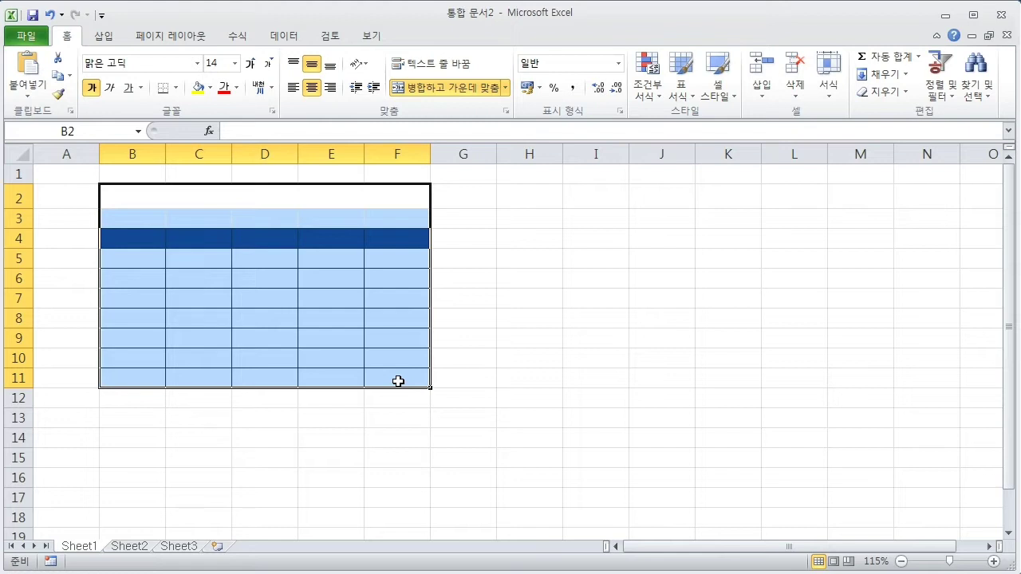
{"action": "key", "text": "ctrl+z"}
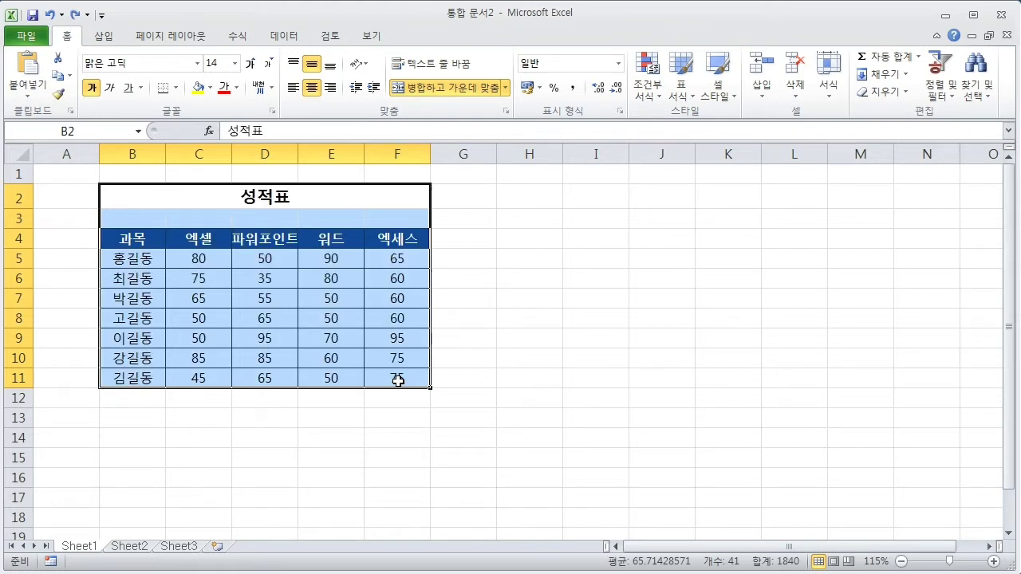
{"action": "left_click", "coordinate": [149, 244]}
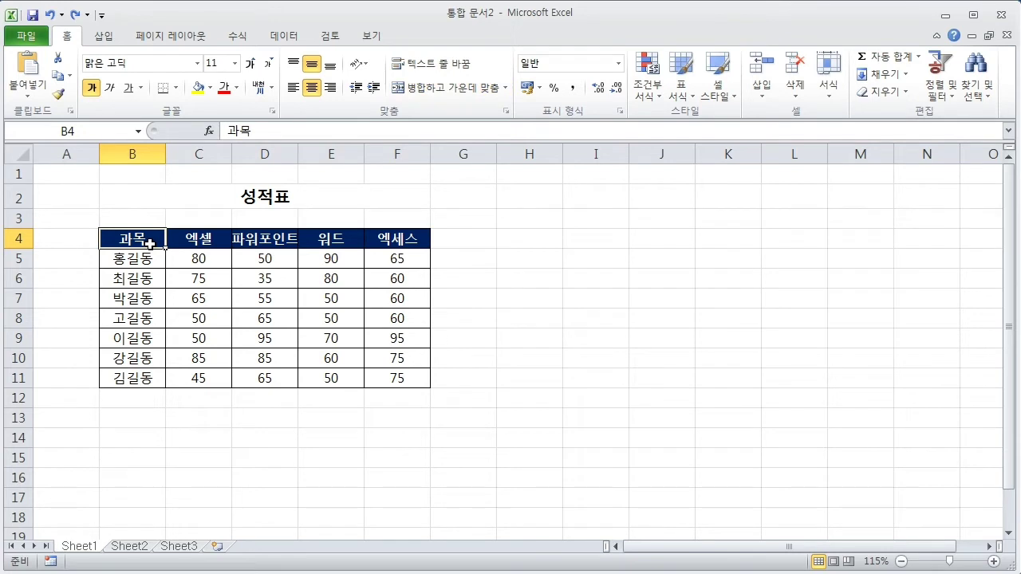
{"action": "key", "text": "ctrl+shift+d"}
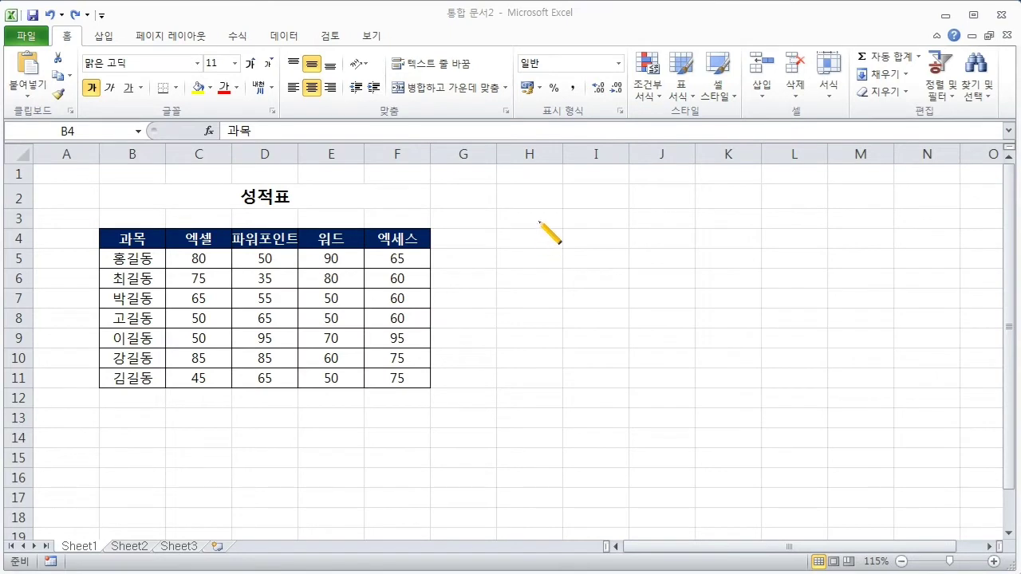
{"action": "left_click_drag", "start_coordinate": [545, 221], "coordinate": [566, 284]}
{"action": "left_click_drag", "start_coordinate": [588, 227], "coordinate": [573, 275]}
{"action": "left_click_drag", "start_coordinate": [579, 252], "coordinate": [613, 267]}
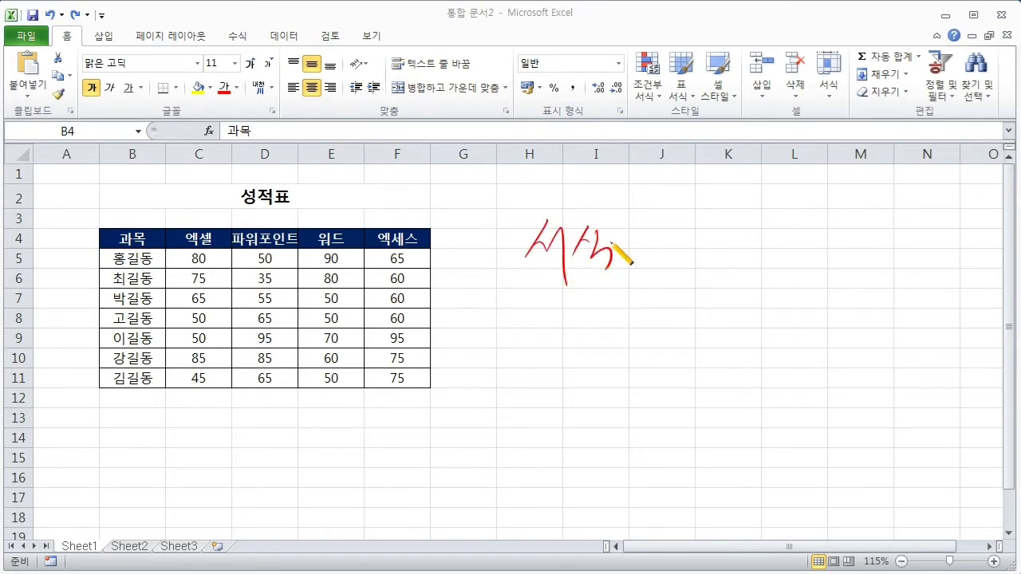
{"action": "left_click_drag", "start_coordinate": [527, 325], "coordinate": [551, 348]}
{"action": "left_click_drag", "start_coordinate": [564, 324], "coordinate": [567, 351]}
{"action": "left_click_drag", "start_coordinate": [579, 319], "coordinate": [579, 391]}
{"action": "left_click_drag", "start_coordinate": [614, 319], "coordinate": [613, 330]}
{"action": "mouse_move", "coordinate": [606, 339]}
{"action": "left_mouse_down"}
{"action": "mouse_move", "coordinate": [625, 337]}
{"action": "mouse_move", "coordinate": [618, 360]}
{"action": "left_mouse_up"}
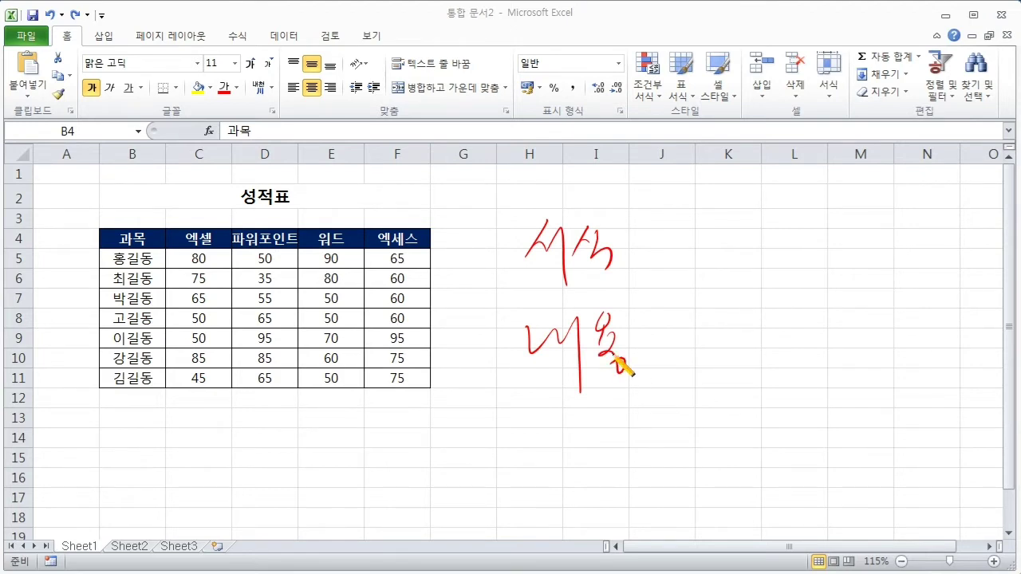
{"action": "mouse_move", "coordinate": [319, 187]}
{"action": "left_mouse_down"}
{"action": "mouse_move", "coordinate": [159, 194]}
{"action": "mouse_move", "coordinate": [223, 401]}
{"action": "mouse_move", "coordinate": [427, 257]}
{"action": "mouse_move", "coordinate": [344, 179]}
{"action": "left_mouse_up"}
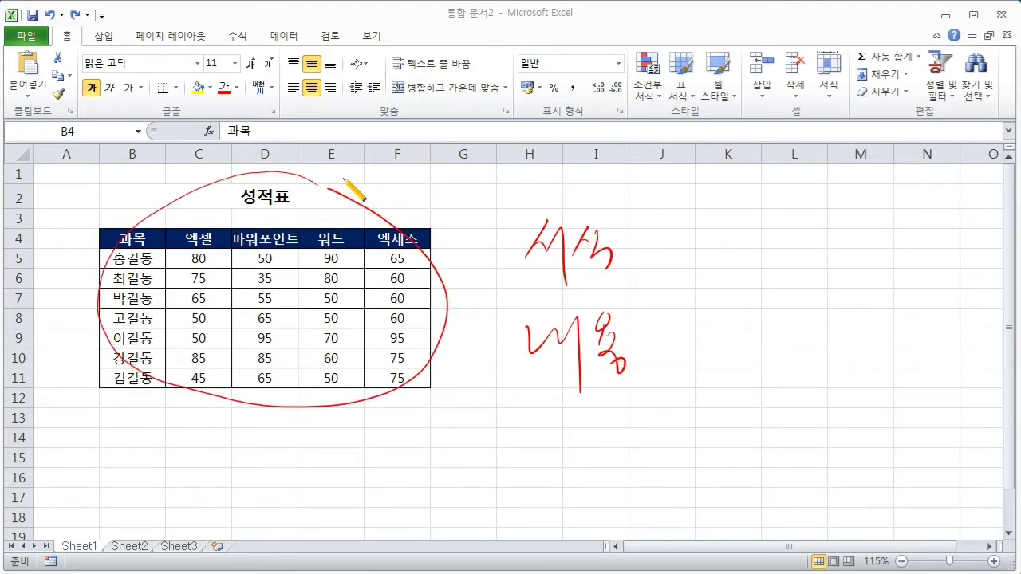
{"action": "left_click_drag", "start_coordinate": [453, 347], "coordinate": [482, 351]}
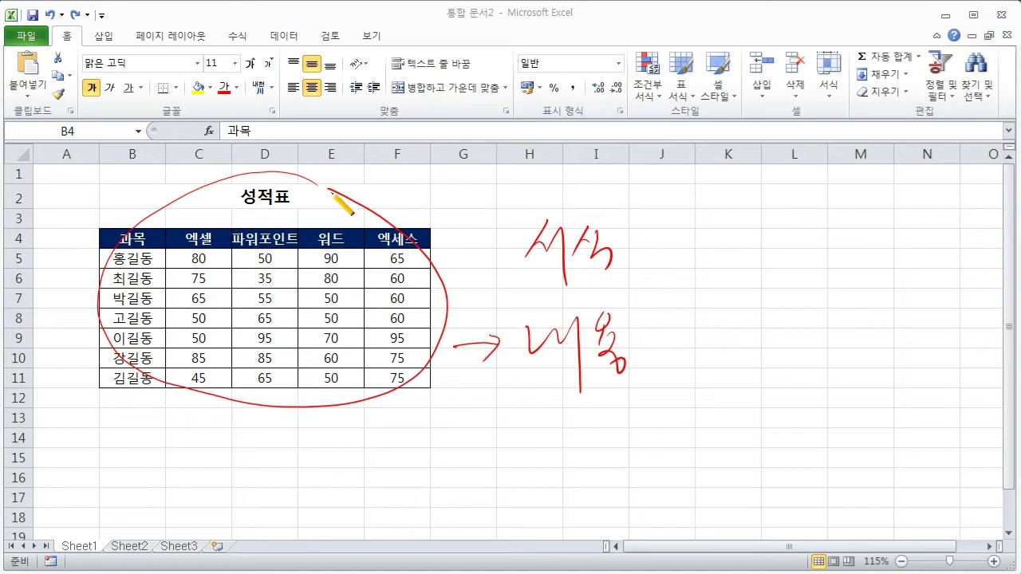
{"action": "mouse_move", "coordinate": [342, 165]}
{"action": "left_mouse_down"}
{"action": "mouse_move", "coordinate": [327, 196]}
{"action": "mouse_move", "coordinate": [315, 192]}
{"action": "left_mouse_up"}
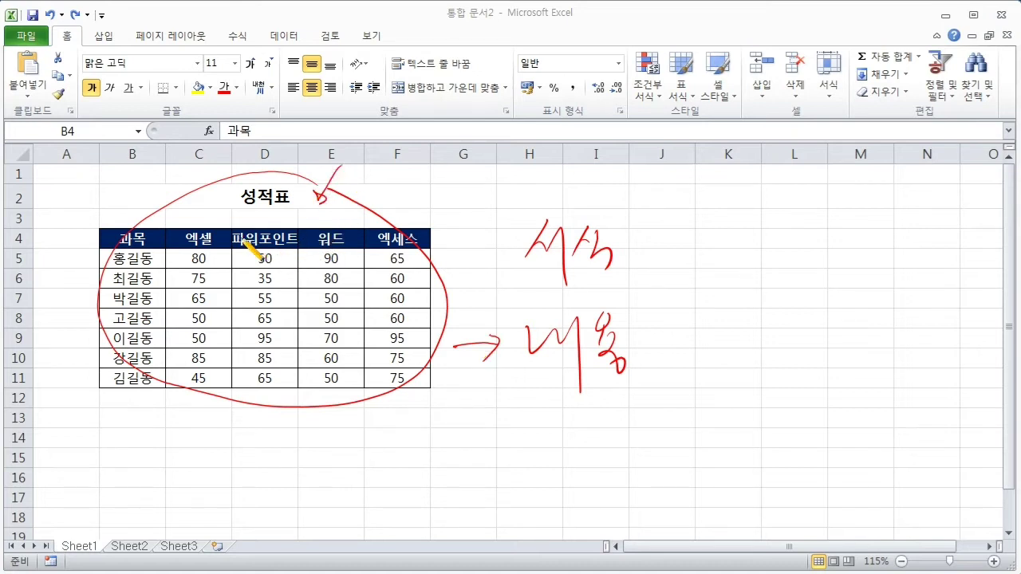
{"action": "mouse_move", "coordinate": [206, 254]}
{"action": "left_mouse_down"}
{"action": "mouse_move", "coordinate": [387, 258]}
{"action": "mouse_move", "coordinate": [355, 389]}
{"action": "left_mouse_up"}
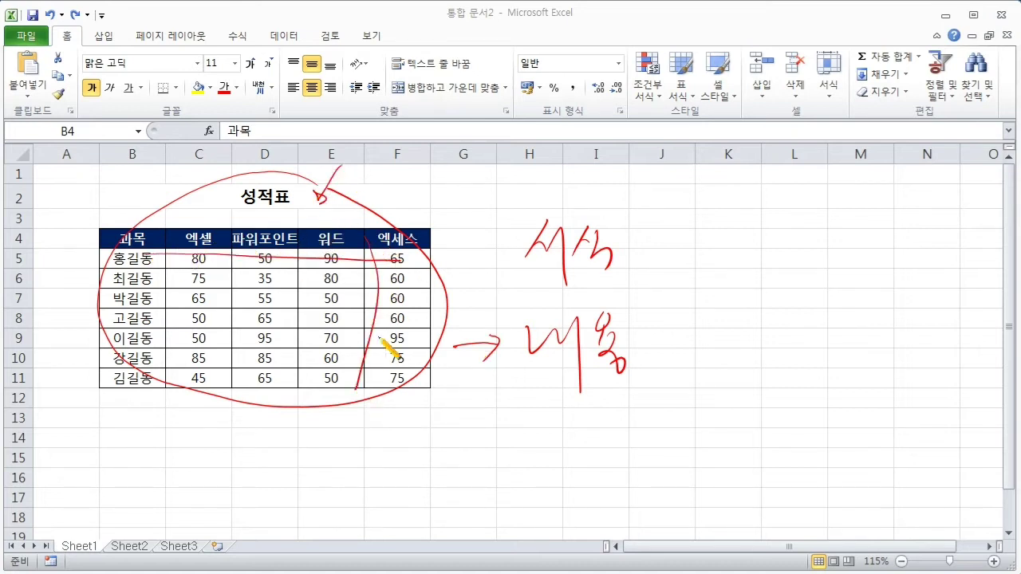
{"action": "left_click_drag", "start_coordinate": [448, 253], "coordinate": [497, 268]}
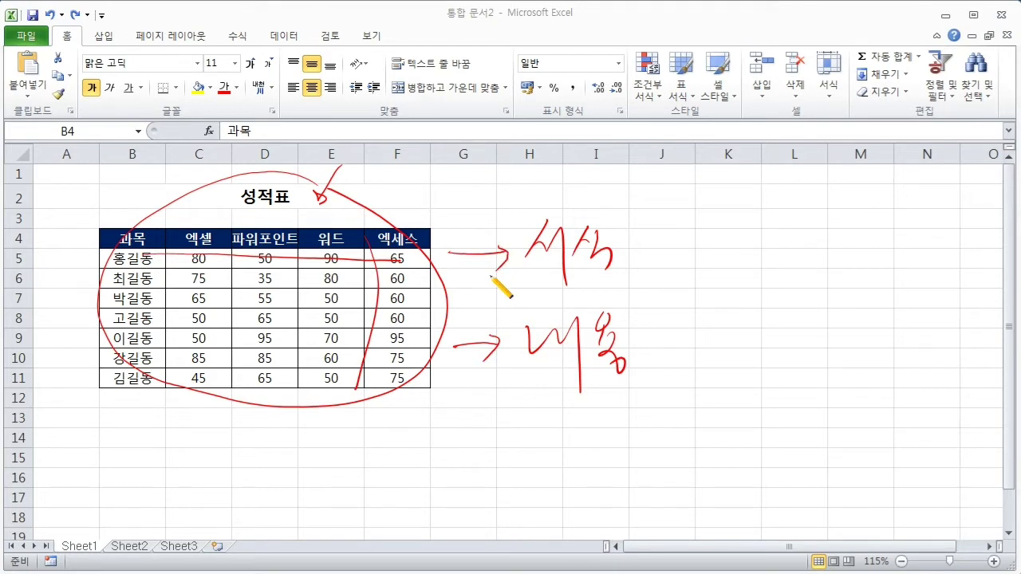
{"action": "left_click_drag", "start_coordinate": [631, 248], "coordinate": [633, 349]}
{"action": "left_click_drag", "start_coordinate": [684, 269], "coordinate": [686, 312]}
{"action": "mouse_move", "coordinate": [693, 273]}
{"action": "left_mouse_down"}
{"action": "mouse_move", "coordinate": [690, 310]}
{"action": "mouse_move", "coordinate": [712, 309]}
{"action": "left_mouse_up"}
{"action": "mouse_move", "coordinate": [715, 271]}
{"action": "left_mouse_down"}
{"action": "mouse_move", "coordinate": [732, 265]}
{"action": "mouse_move", "coordinate": [725, 334]}
{"action": "left_mouse_up"}
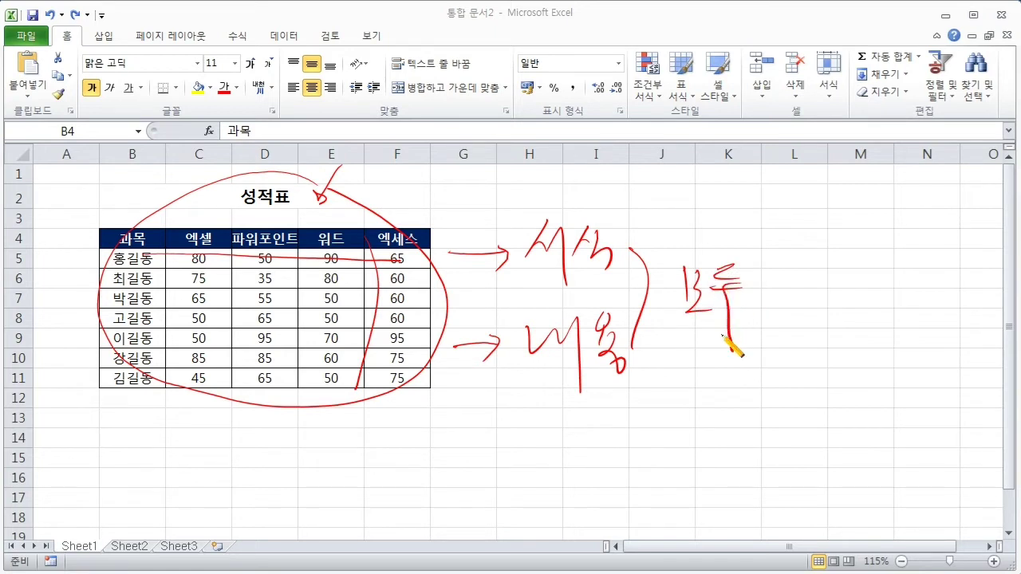
{"action": "key", "text": "Escape"}
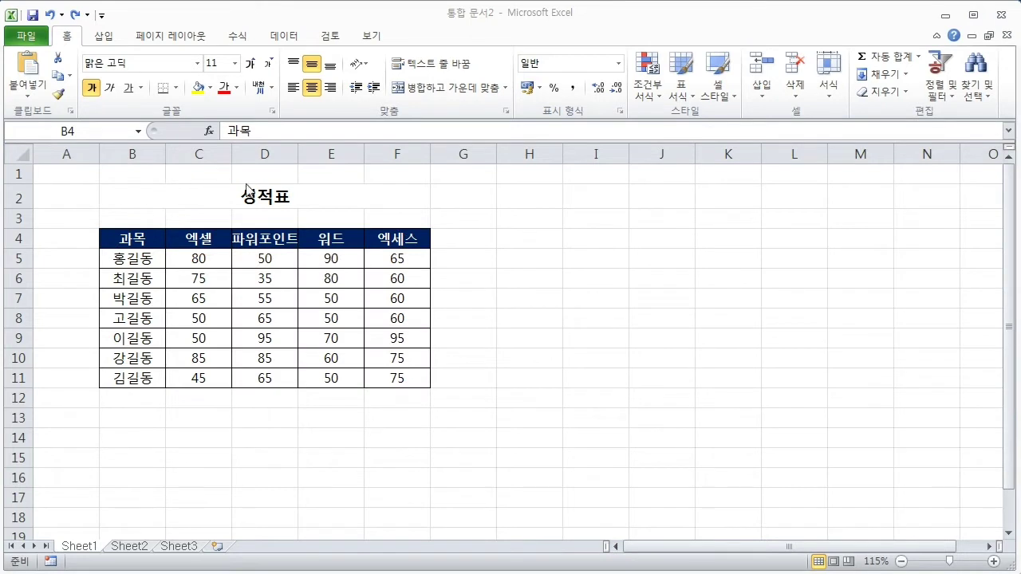
Clear only the formatting of the grade table in B2:F11 and undo the clearing.
{"action": "left_click_drag", "start_coordinate": [258, 194], "coordinate": [266, 374]}
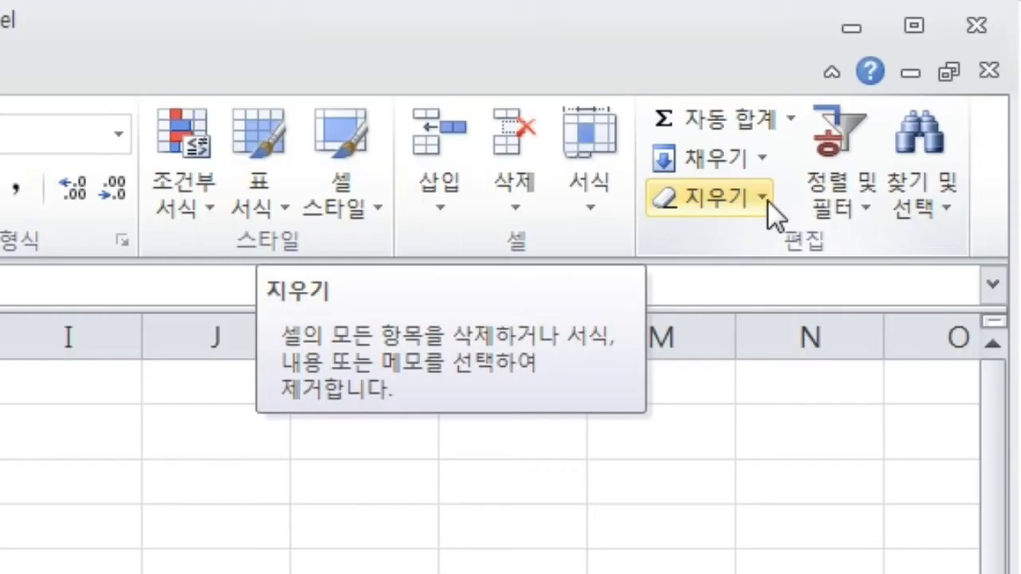
{"action": "left_click", "coordinate": [768, 200]}
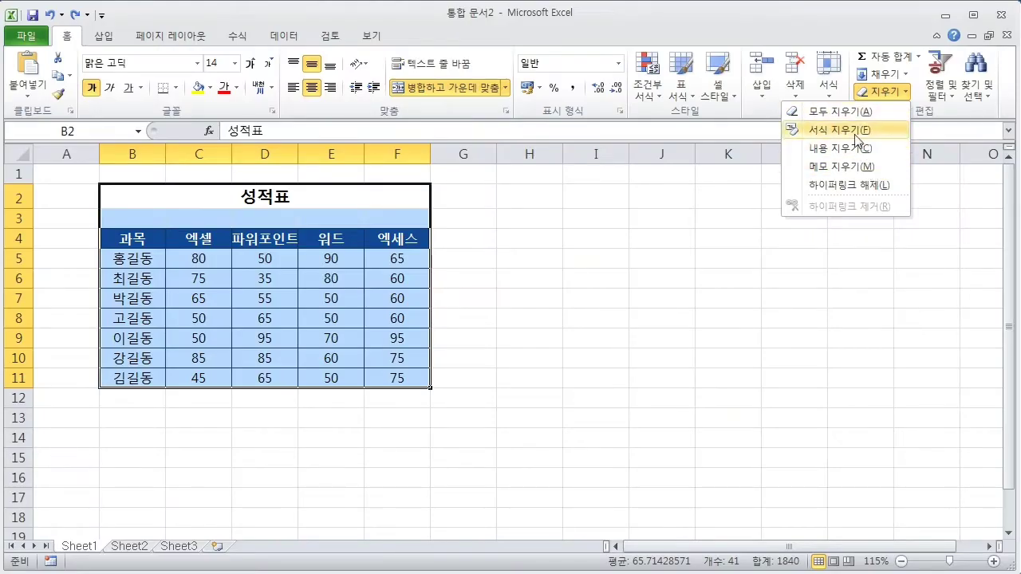
{"action": "left_click", "coordinate": [853, 136]}
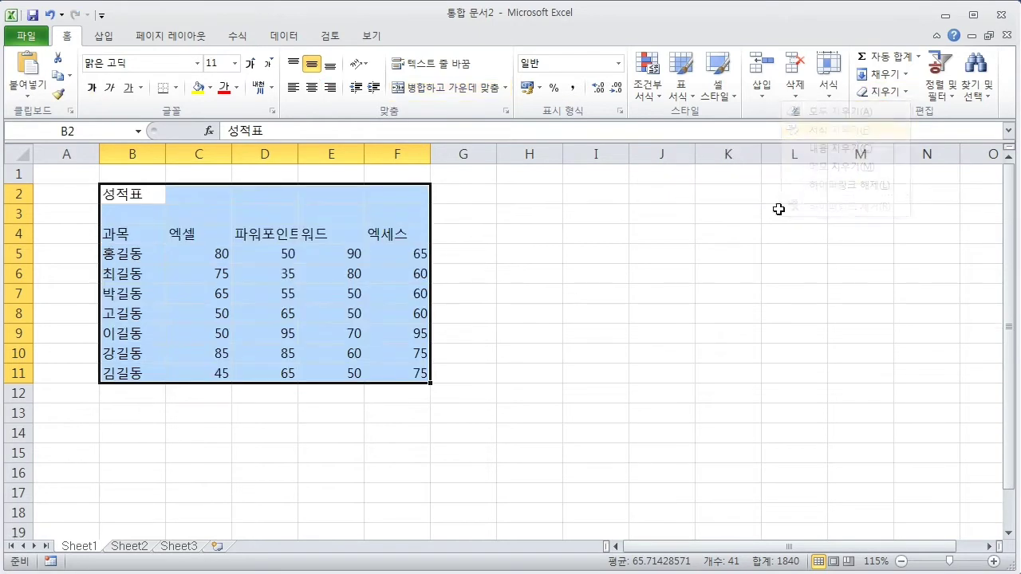
{"action": "left_click", "coordinate": [271, 339]}
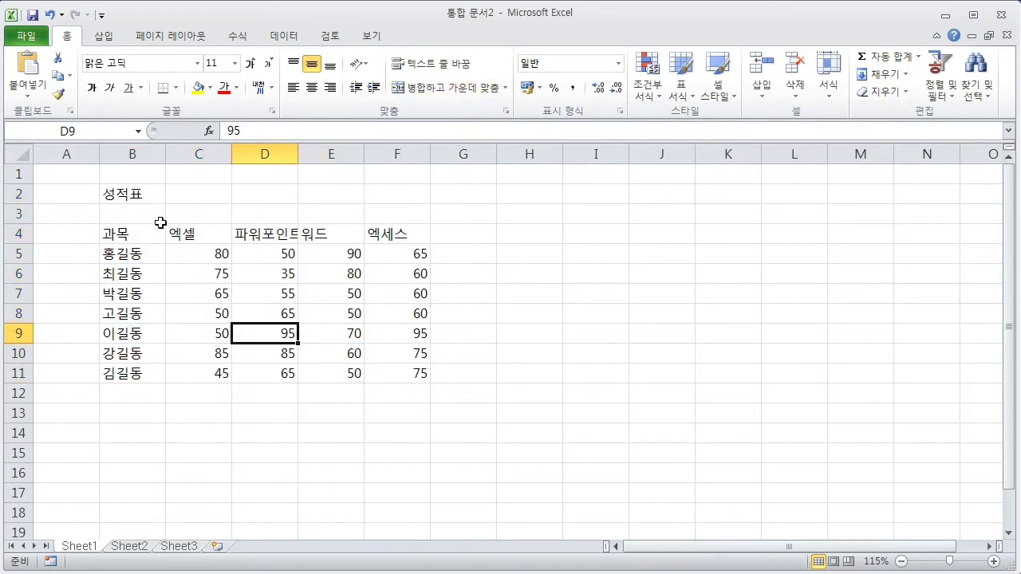
{"action": "left_click_drag", "start_coordinate": [145, 204], "coordinate": [402, 365]}
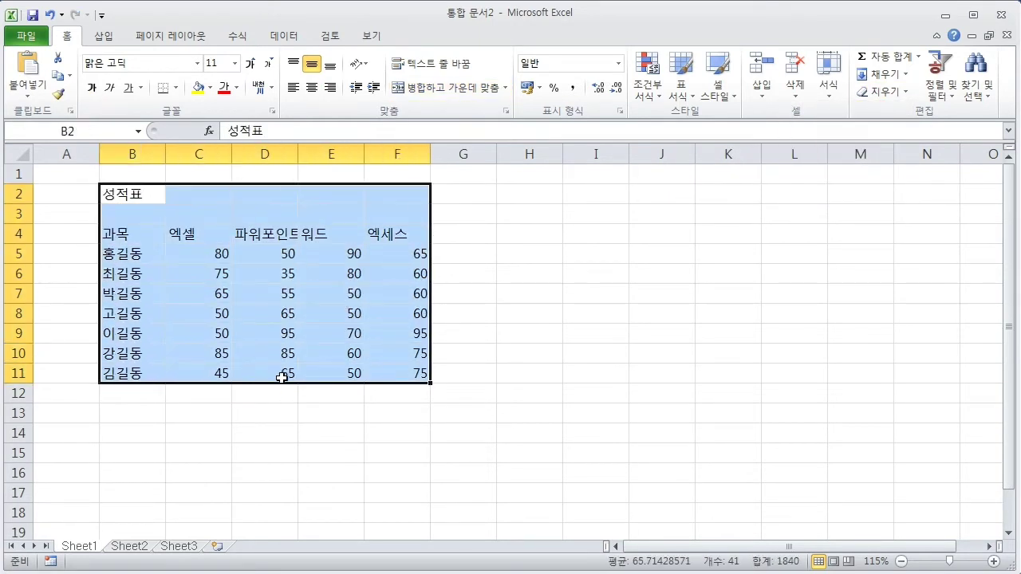
{"action": "left_click", "coordinate": [123, 231]}
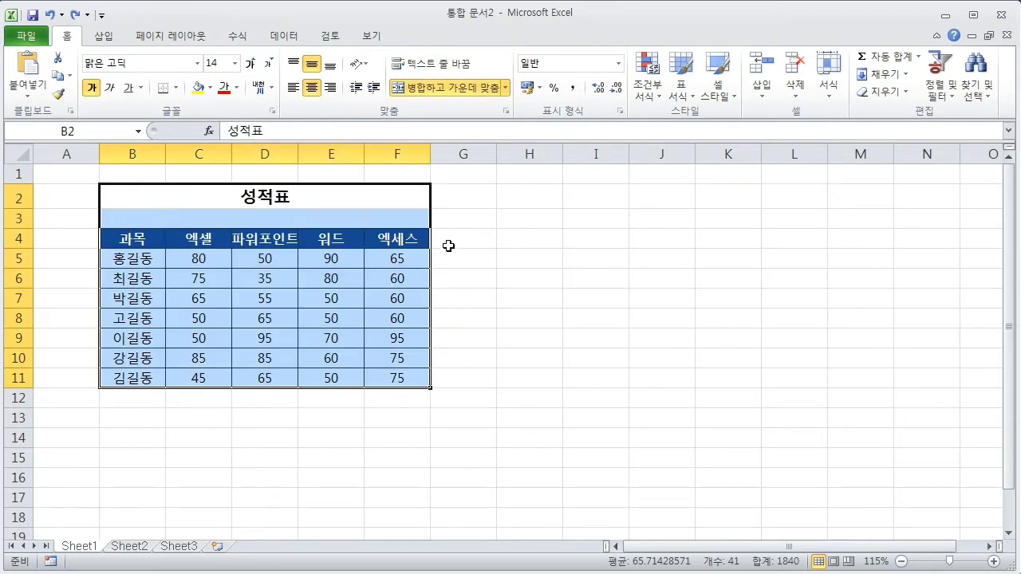
Use the Clear command to remove only the contents of B2:F11, and undo it.
{"action": "left_click", "coordinate": [881, 92]}
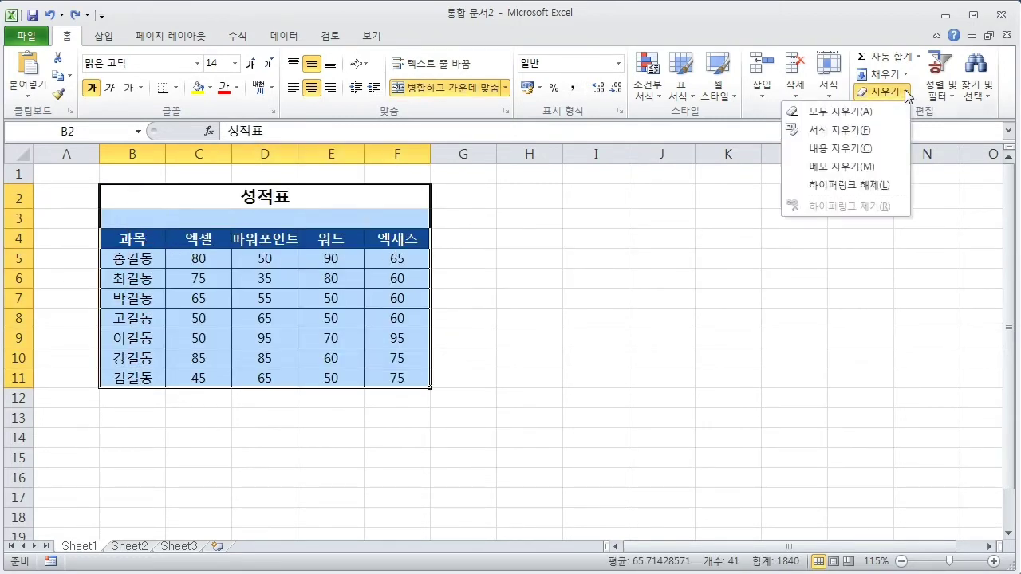
{"action": "left_click", "coordinate": [878, 150]}
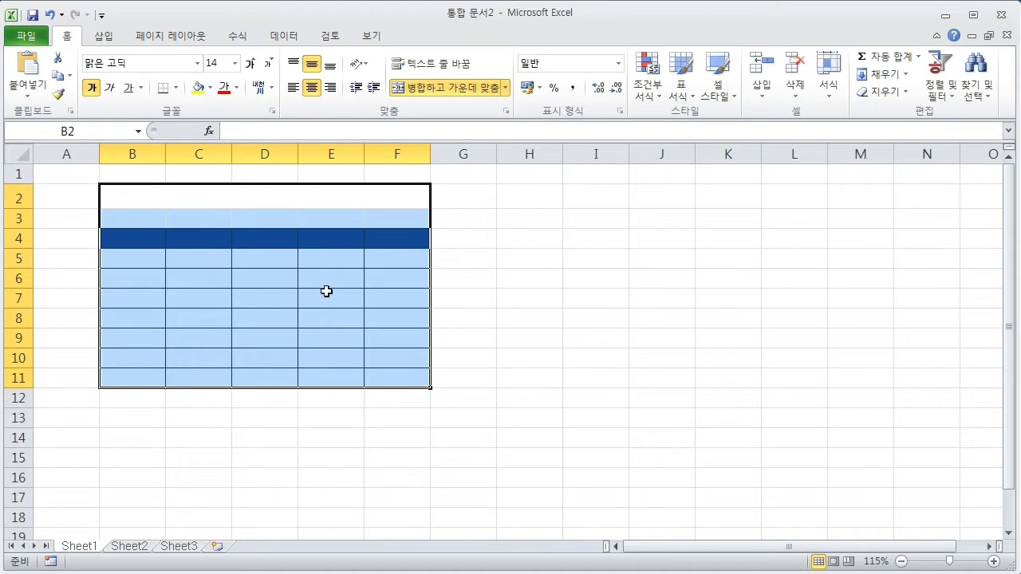
{"action": "left_click", "coordinate": [311, 239]}
{"action": "left_click", "coordinate": [194, 195]}
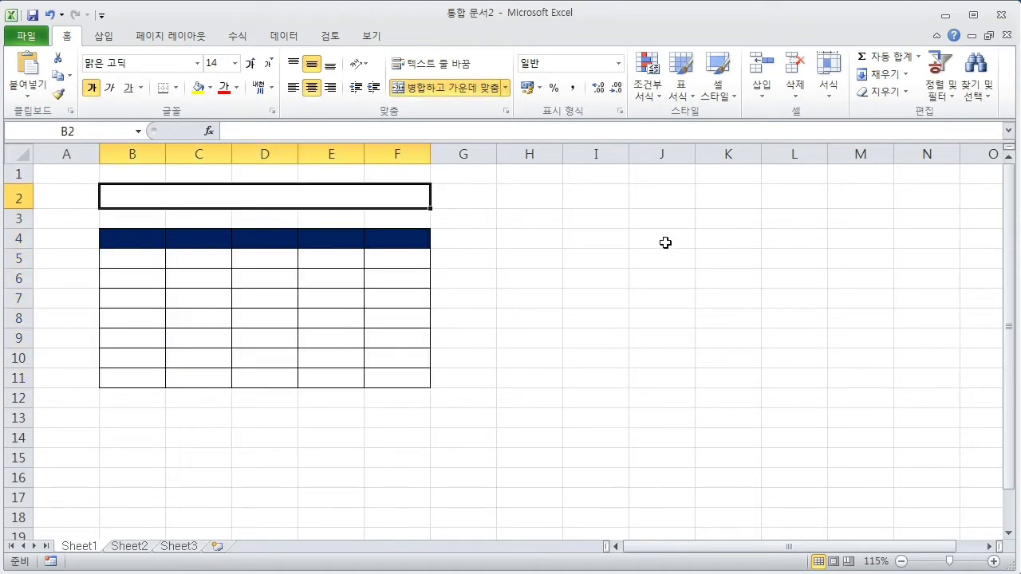
{"action": "key", "text": "ctrl+z"}
Clear everything, both contents and formatting, from the grade table in B2:F11.
{"action": "left_click", "coordinate": [906, 93]}
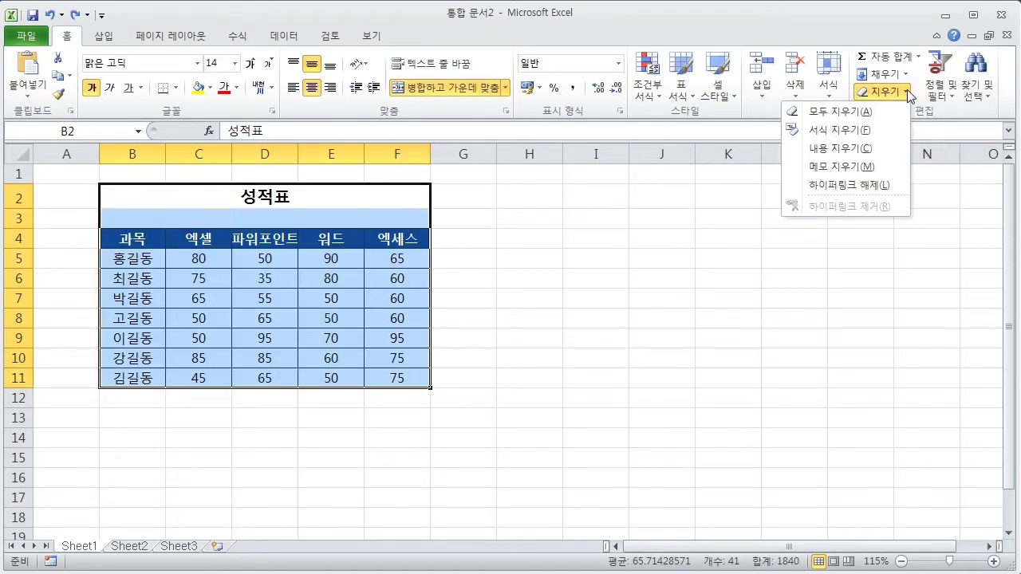
{"action": "left_click", "coordinate": [878, 116]}
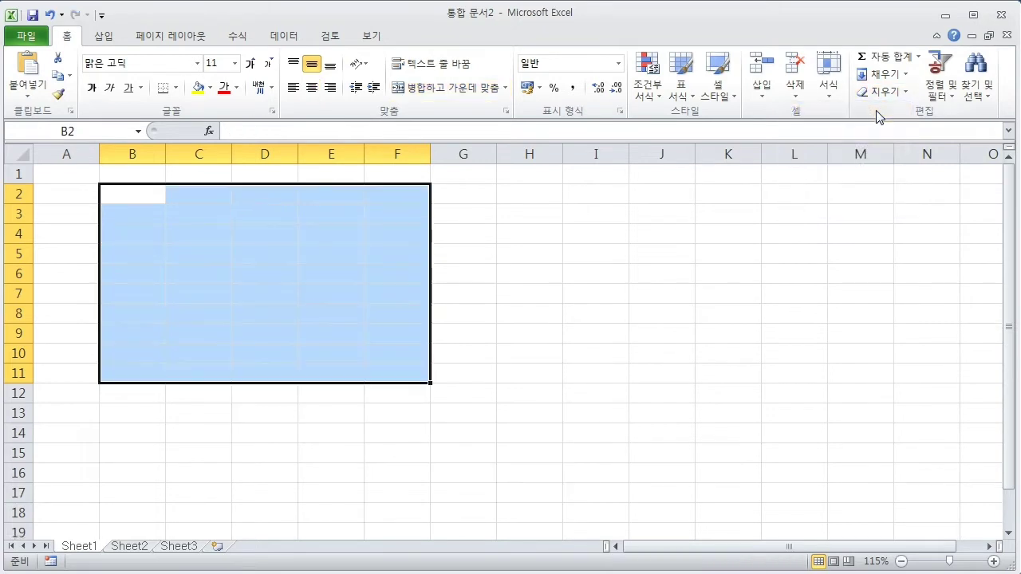
{"action": "left_click", "coordinate": [232, 237]}
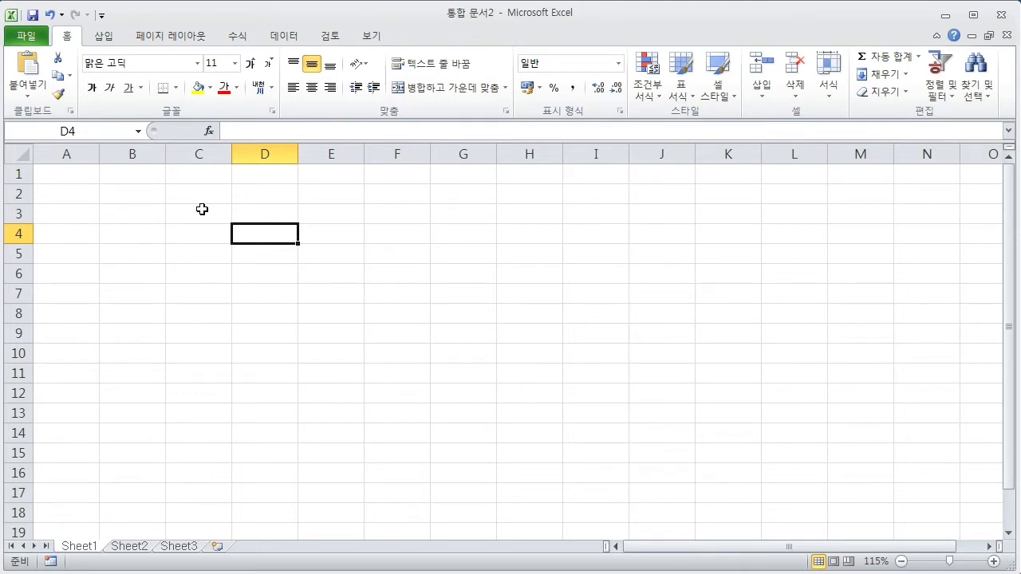
Insert a smiley face shape at its default size near cell C3 and delete it.
{"action": "left_click", "coordinate": [107, 40]}
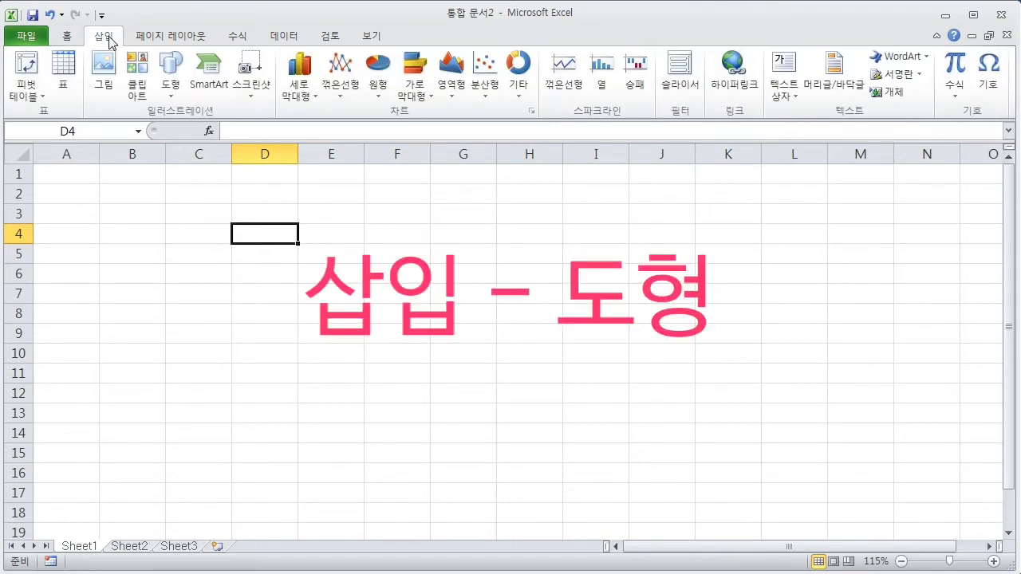
{"action": "left_click", "coordinate": [170, 88]}
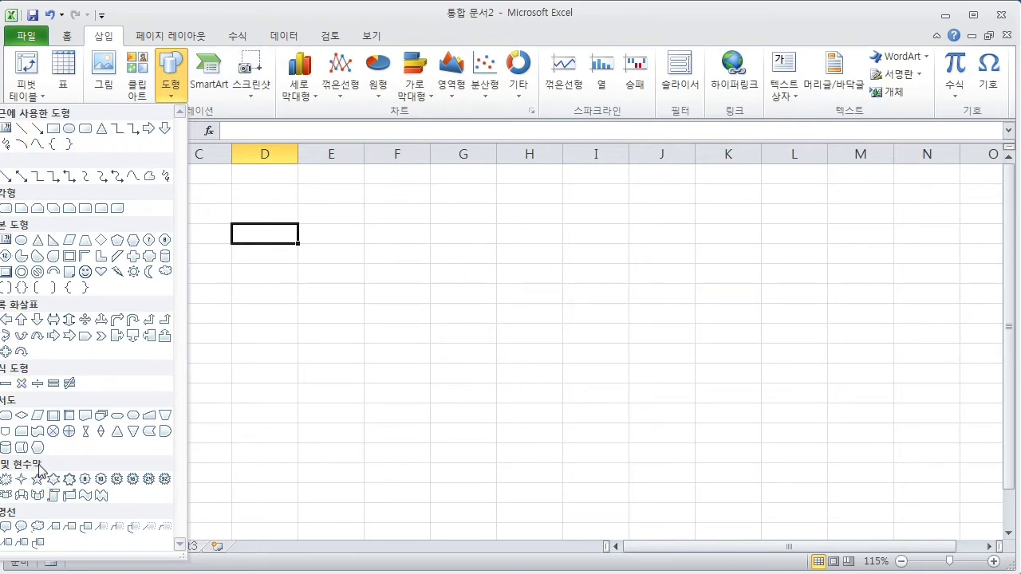
{"action": "left_click", "coordinate": [86, 272]}
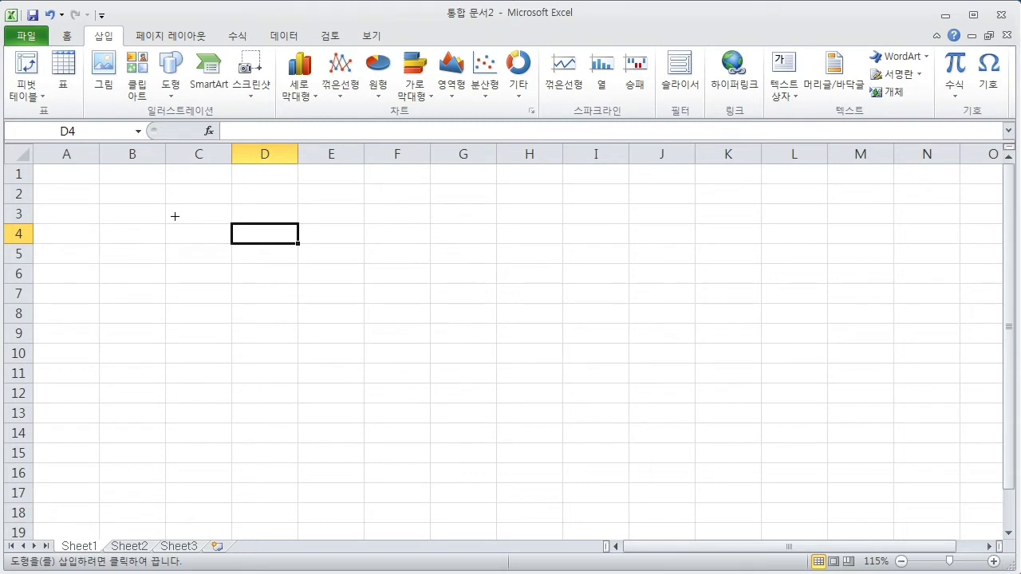
{"action": "left_click", "coordinate": [175, 216]}
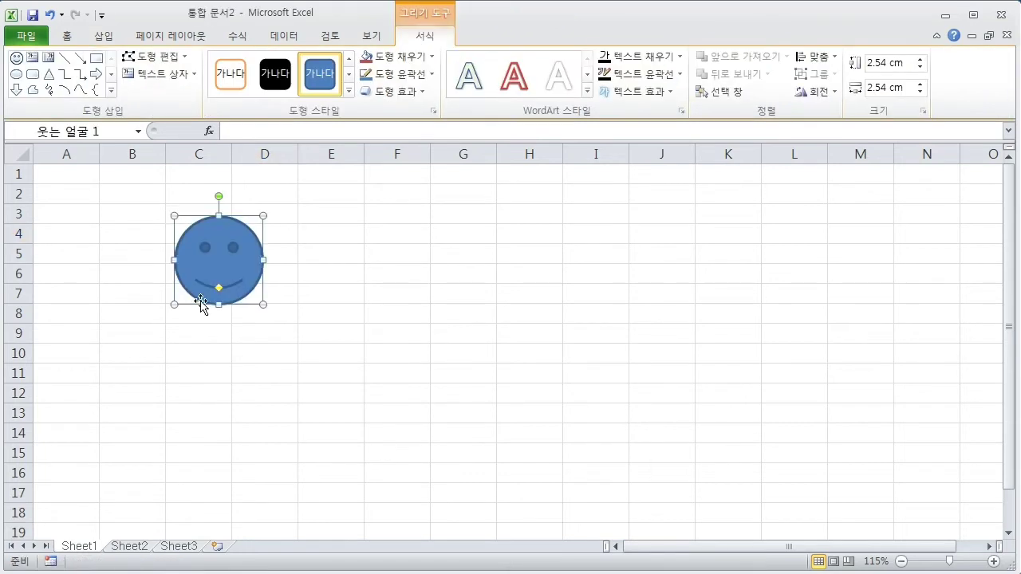
{"action": "key", "text": "Delete"}
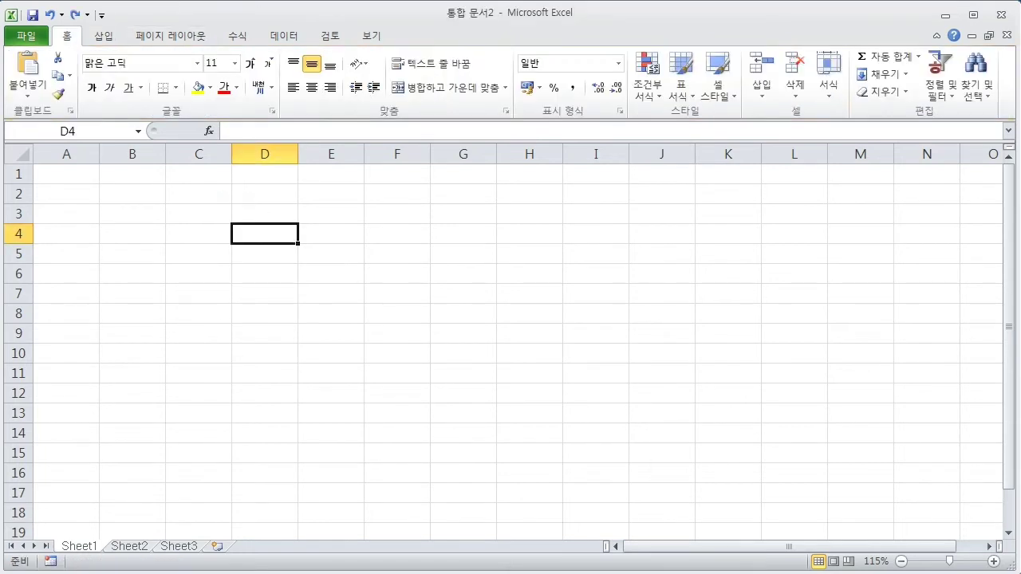
Draw a smiley face about 6.49 cm high and 6.7 cm wide from C3, and shrink it to about 1.59 by 1.98 cm.
{"action": "left_click", "coordinate": [104, 36]}
{"action": "left_click", "coordinate": [160, 95]}
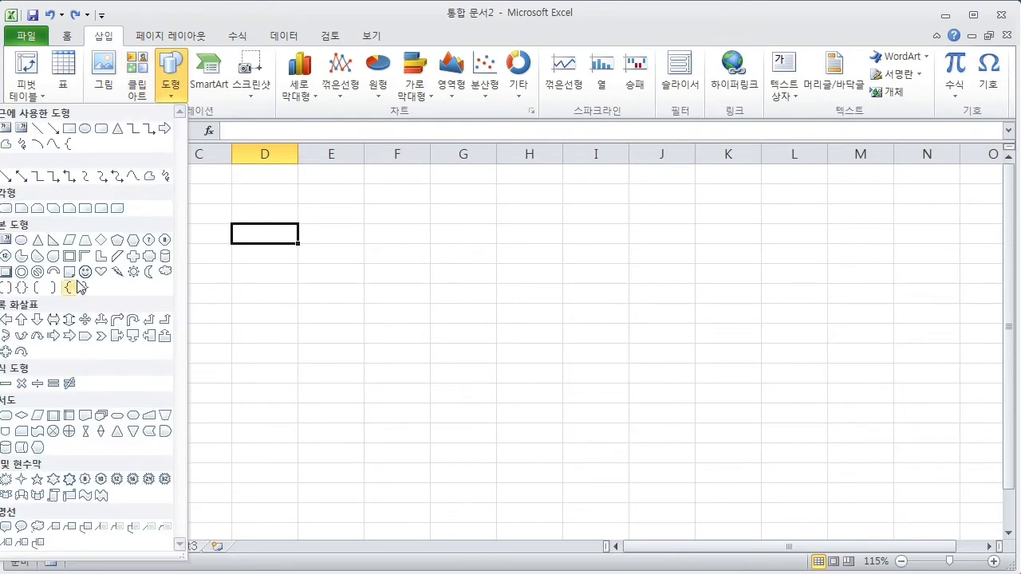
{"action": "left_click", "coordinate": [84, 269]}
{"action": "mouse_move", "coordinate": [186, 215]}
{"action": "left_mouse_down"}
{"action": "mouse_move", "coordinate": [224, 268]}
{"action": "mouse_move", "coordinate": [378, 422]}
{"action": "mouse_move", "coordinate": [420, 440]}
{"action": "left_mouse_up"}
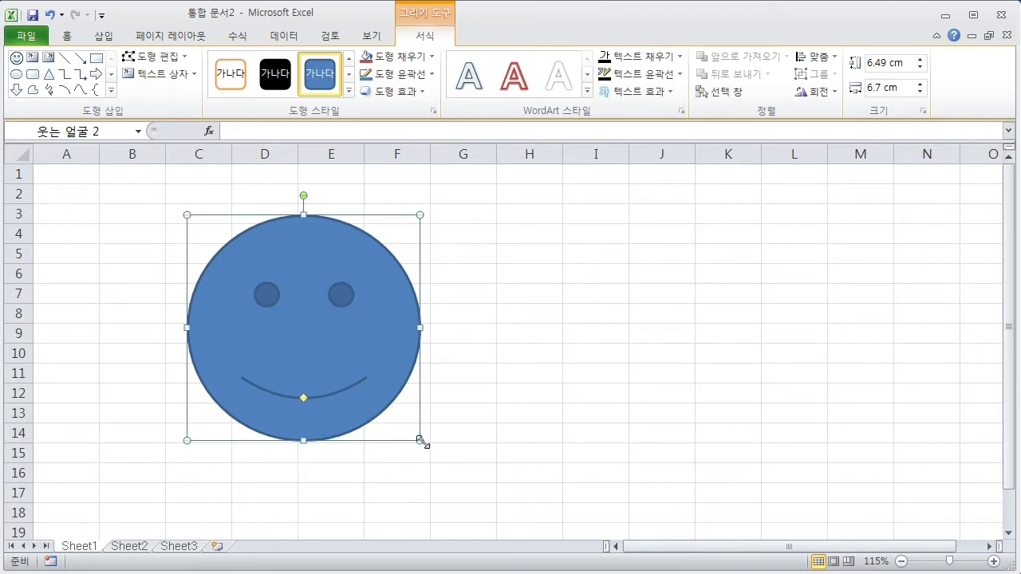
{"action": "left_click_drag", "start_coordinate": [420, 440], "coordinate": [255, 271]}
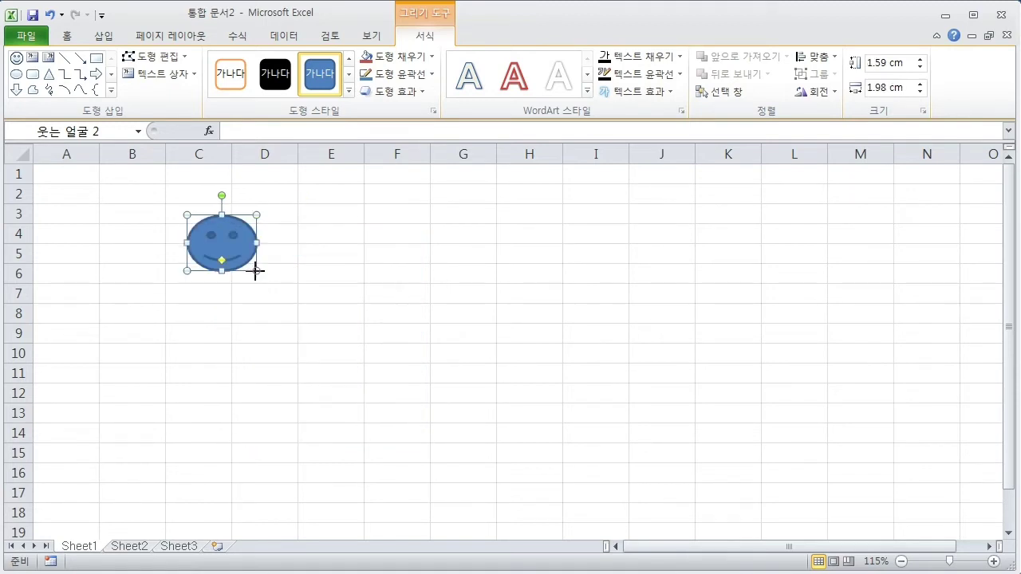
Enlarge the smiley face to about 7.11 cm high and 7.06 cm wide, and rotate it clockwise and back upright.
{"action": "left_click_drag", "start_coordinate": [255, 271], "coordinate": [432, 462]}
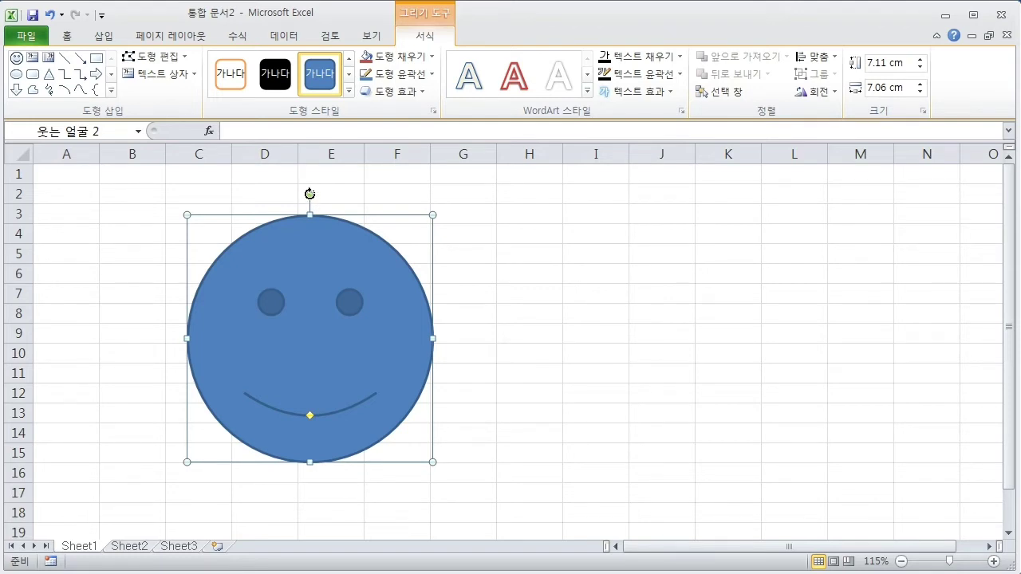
{"action": "left_click_drag", "start_coordinate": [310, 195], "coordinate": [387, 355]}
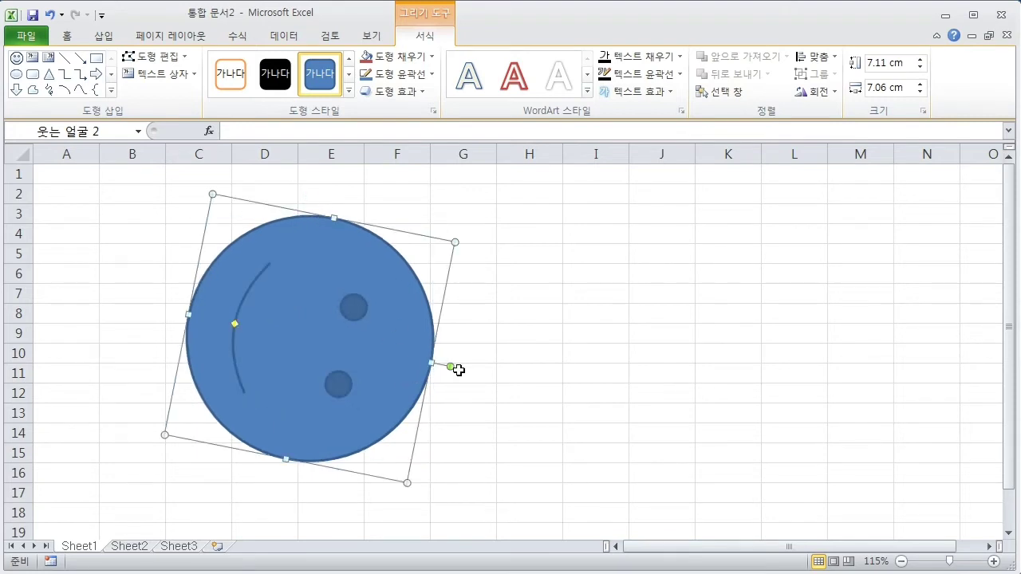
{"action": "left_click_drag", "start_coordinate": [450, 364], "coordinate": [311, 236]}
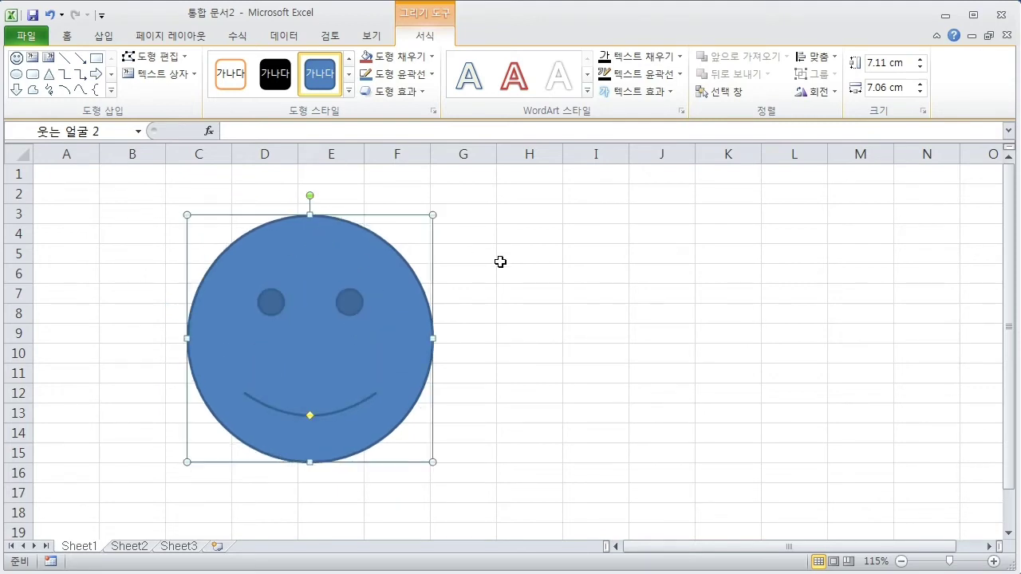
Reselect the smiley face, rotate it in 15-degree increments, and return it upright.
{"action": "left_click", "coordinate": [505, 263]}
{"action": "left_click", "coordinate": [311, 227]}
{"action": "mouse_move", "coordinate": [309, 196]}
{"action": "left_mouse_down"}
{"action": "mouse_move", "coordinate": [445, 314]}
{"action": "mouse_move", "coordinate": [290, 196]}
{"action": "mouse_move", "coordinate": [314, 202]}
{"action": "left_mouse_up"}
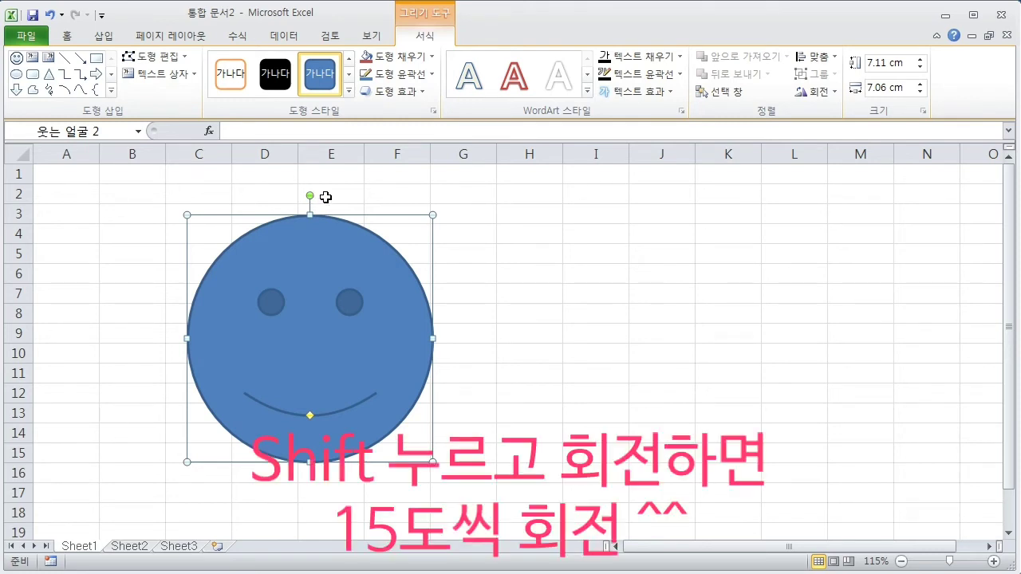
{"action": "left_click_drag", "start_coordinate": [310, 194], "coordinate": [297, 246]}
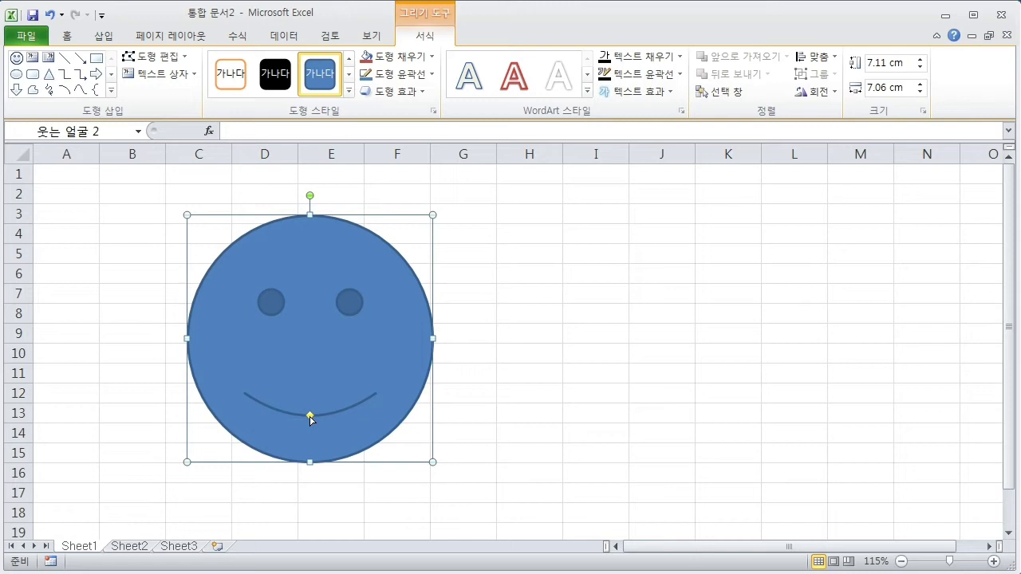
Try adjusting the smiley face's mouth curve, and delete the shape.
{"action": "mouse_move", "coordinate": [310, 416]}
{"action": "left_mouse_down"}
{"action": "mouse_move", "coordinate": [312, 380]}
{"action": "mouse_move", "coordinate": [310, 416]}
{"action": "left_mouse_up"}
{"action": "key", "text": "Delete"}
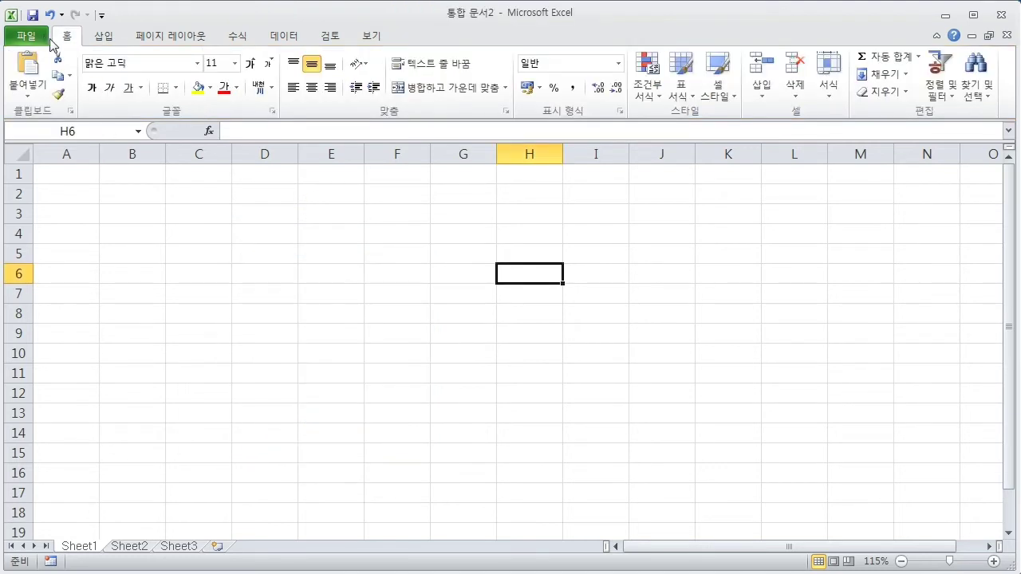
Insert an up ribbon shape about 3.08 cm high and 12.1 cm wide, spanning from C4 to I9.
{"action": "left_click", "coordinate": [105, 37]}
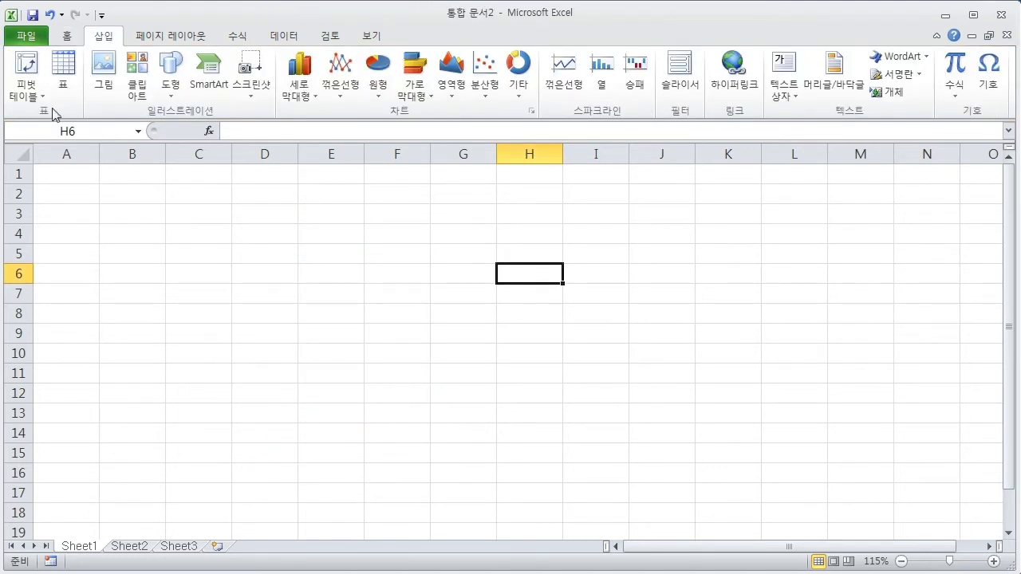
{"action": "left_click", "coordinate": [171, 80]}
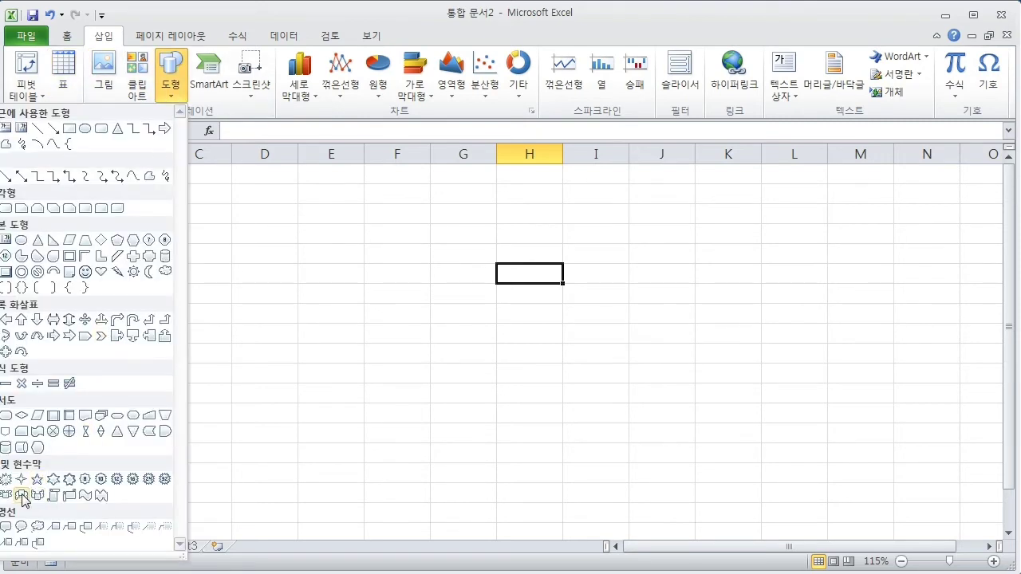
{"action": "left_click", "coordinate": [53, 495]}
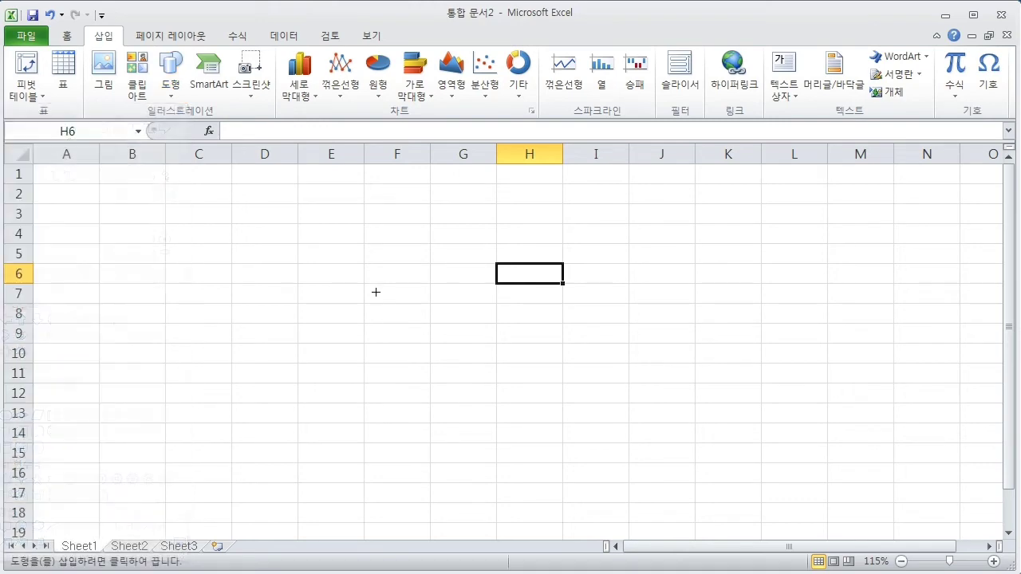
{"action": "mouse_move", "coordinate": [209, 231]}
{"action": "left_mouse_down"}
{"action": "mouse_move", "coordinate": [542, 325]}
{"action": "mouse_move", "coordinate": [629, 339]}
{"action": "left_mouse_up"}
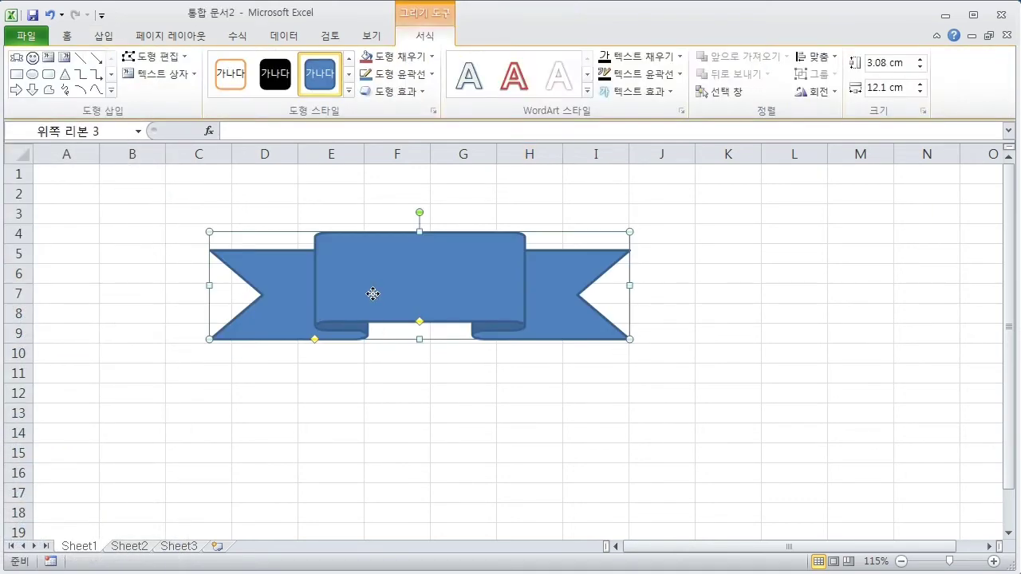
Move the ribbon slightly down and left, and enlarge it to about 3.31 cm high and 12.33 cm wide.
{"action": "left_click_drag", "start_coordinate": [373, 293], "coordinate": [348, 319]}
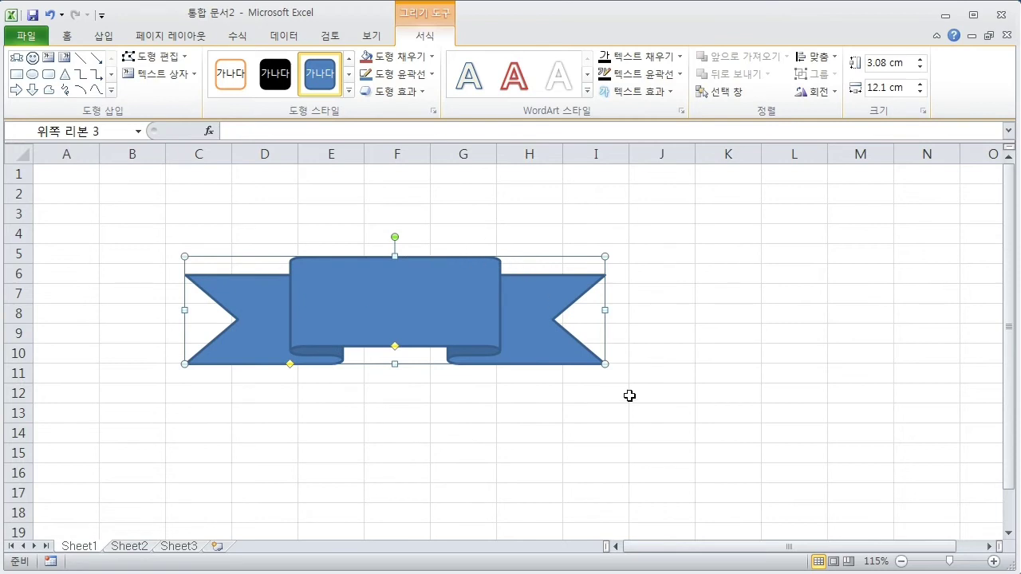
{"action": "mouse_move", "coordinate": [605, 363]}
{"action": "left_mouse_down"}
{"action": "mouse_move", "coordinate": [375, 304]}
{"action": "mouse_move", "coordinate": [613, 373]}
{"action": "left_mouse_up"}
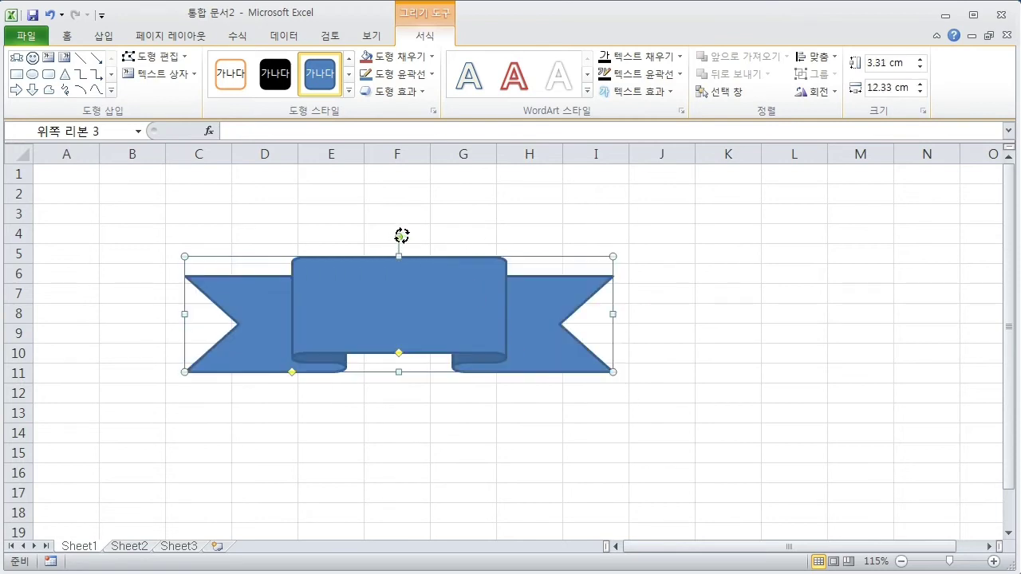
{"action": "left_click_drag", "start_coordinate": [399, 237], "coordinate": [399, 285]}
{"action": "left_click", "coordinate": [477, 448]}
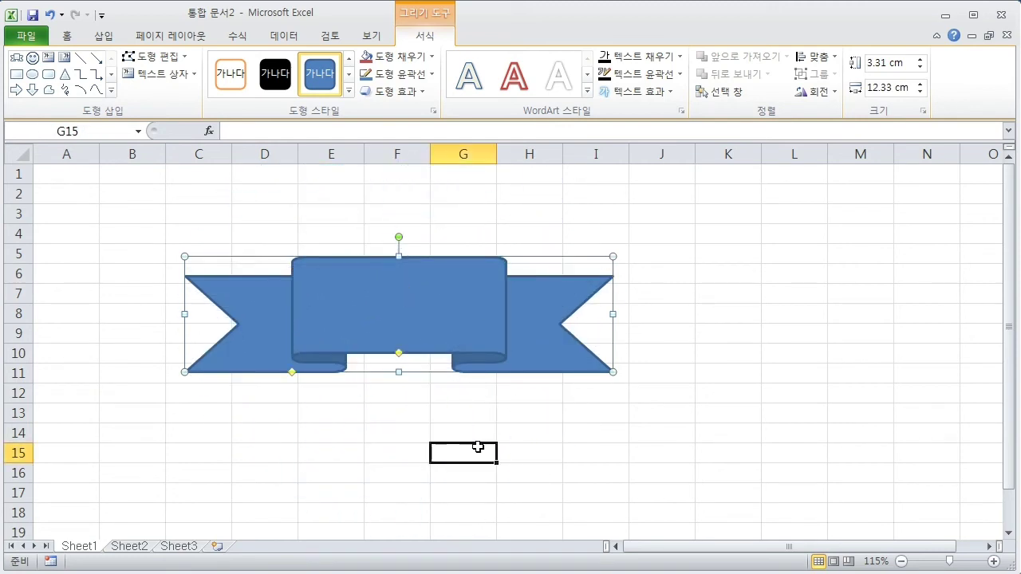
Make the ribbon's centre band slightly taller and widen it to span about D to H.
{"action": "left_click", "coordinate": [395, 318]}
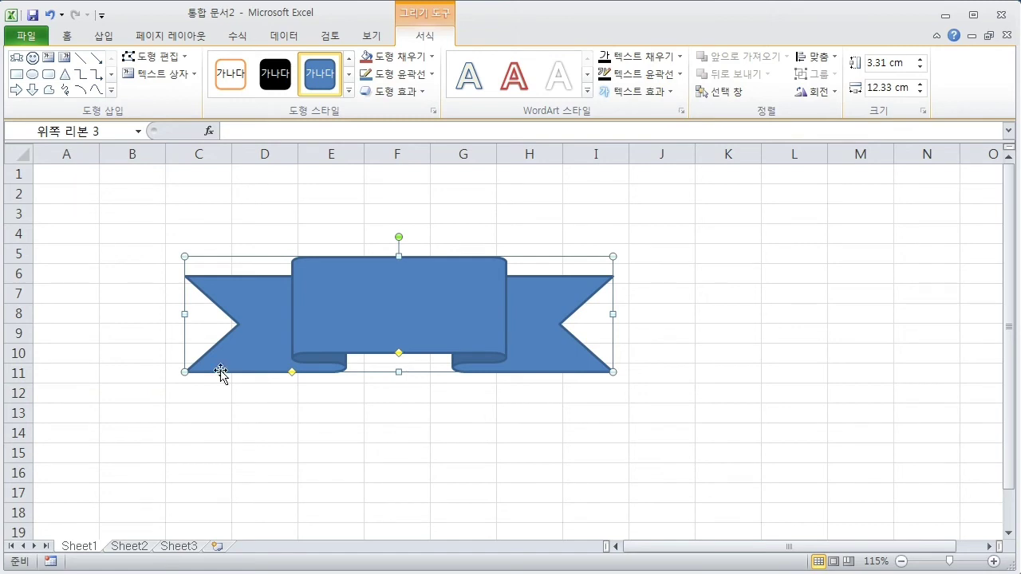
{"action": "mouse_move", "coordinate": [400, 351]}
{"action": "left_mouse_down"}
{"action": "mouse_move", "coordinate": [403, 322]}
{"action": "mouse_move", "coordinate": [400, 356]}
{"action": "left_mouse_up"}
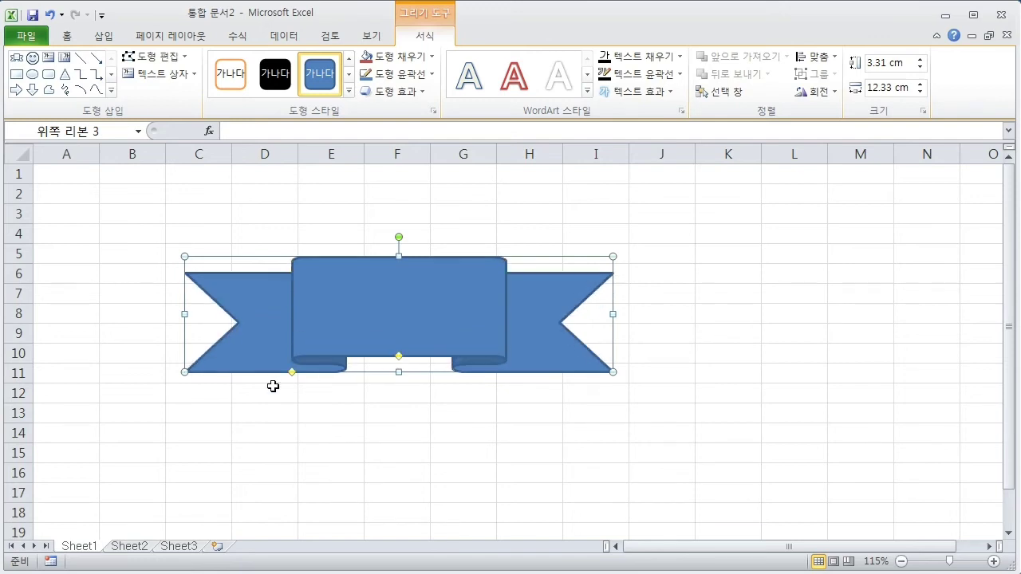
{"action": "left_click_drag", "start_coordinate": [293, 373], "coordinate": [262, 372]}
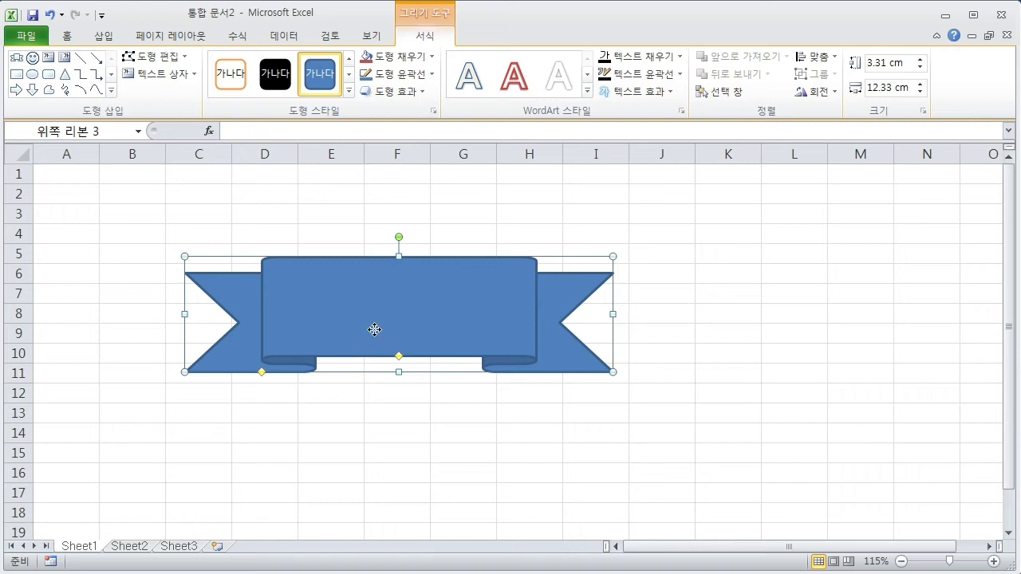
{"action": "left_click", "coordinate": [370, 393]}
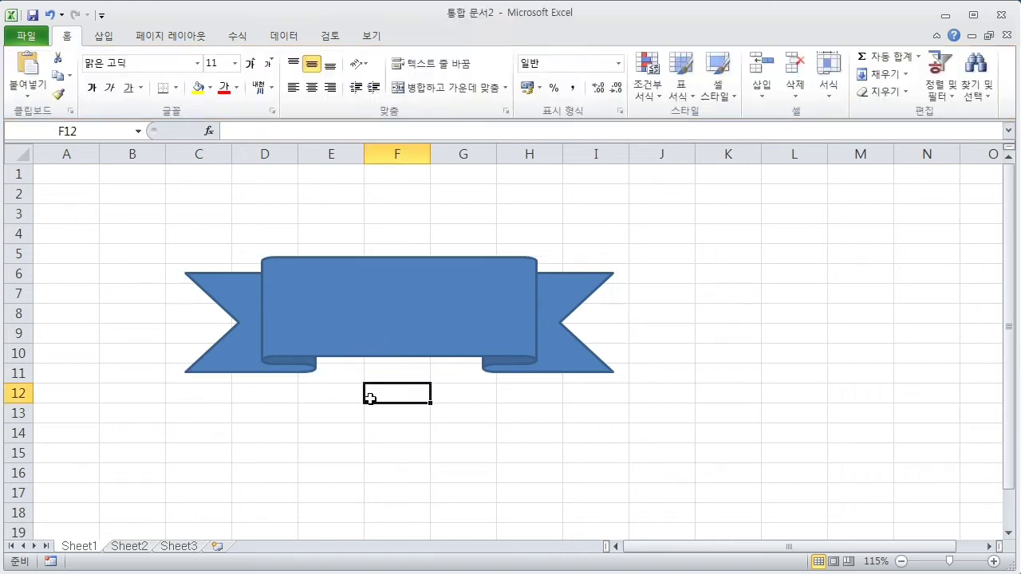
Fill the ribbon with a light purple theme colour and give it an orange outline.
{"action": "left_click", "coordinate": [395, 313]}
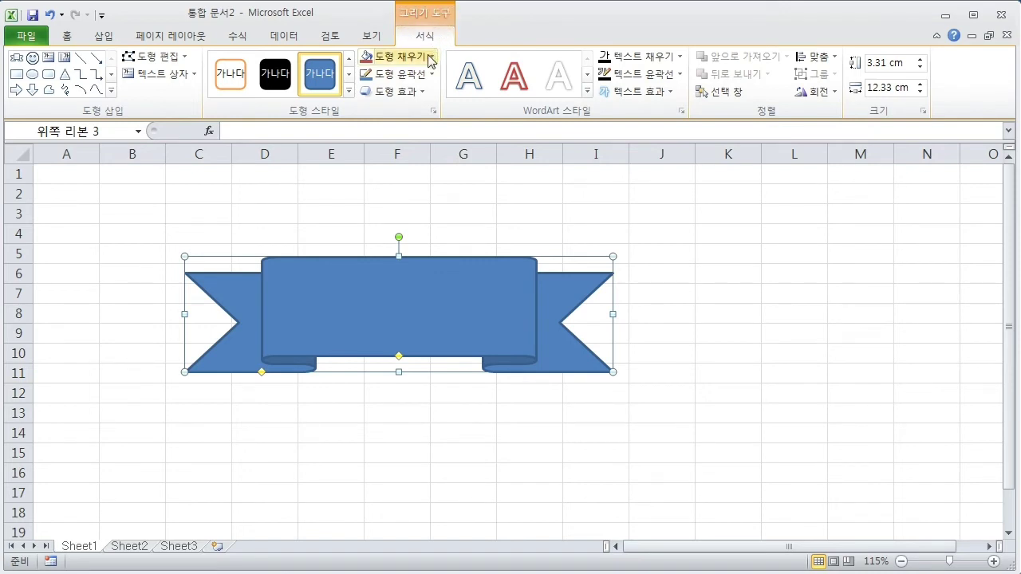
{"action": "left_click", "coordinate": [349, 93]}
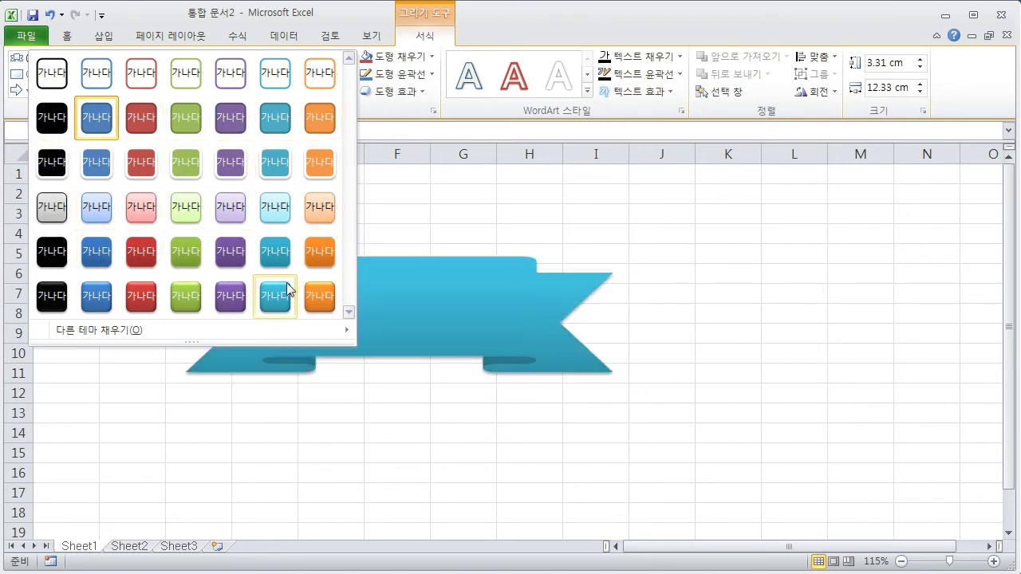
{"action": "left_click", "coordinate": [453, 208]}
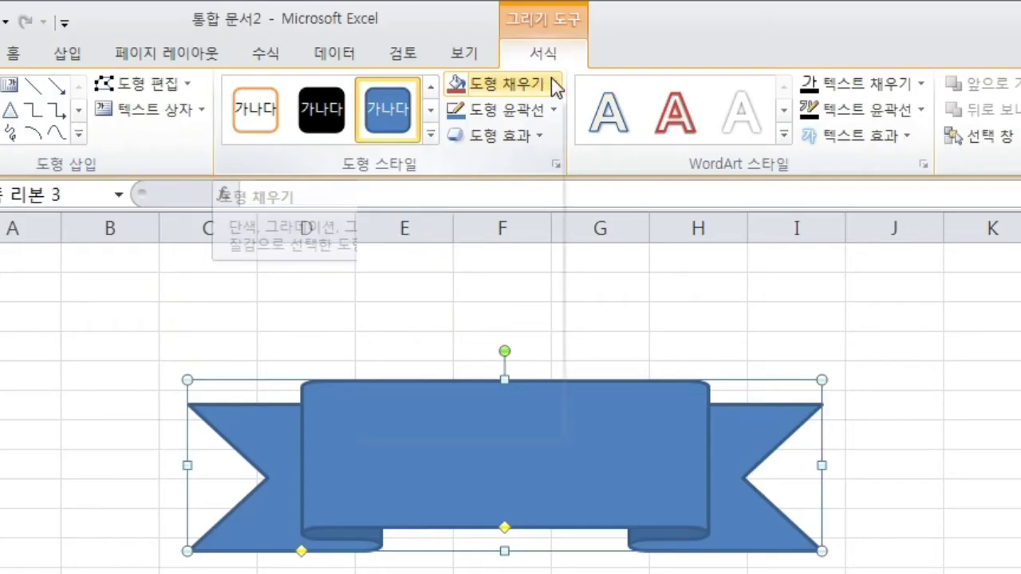
{"action": "left_click", "coordinate": [551, 83]}
{"action": "left_click", "coordinate": [509, 213]}
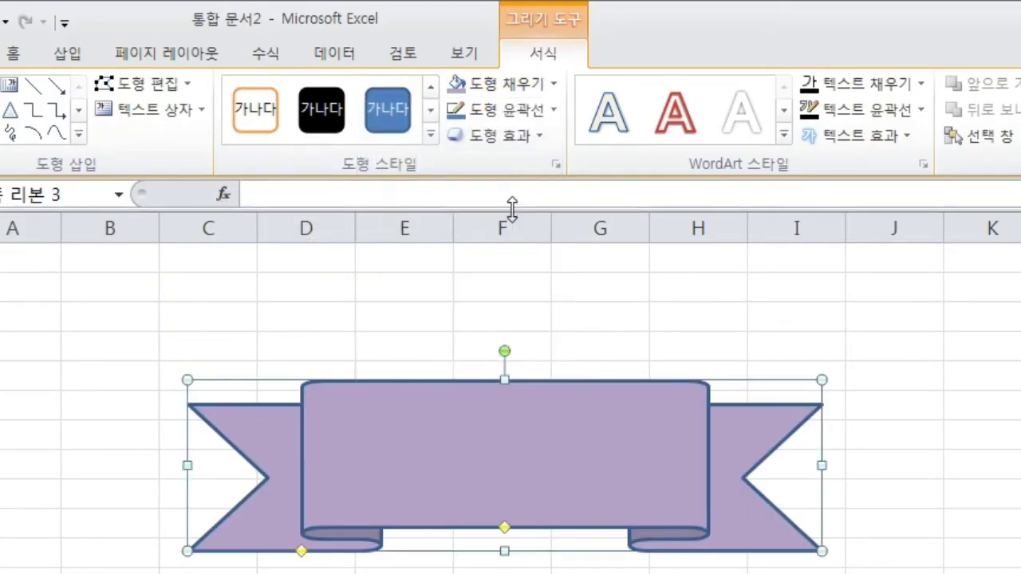
{"action": "left_click", "coordinate": [554, 111]}
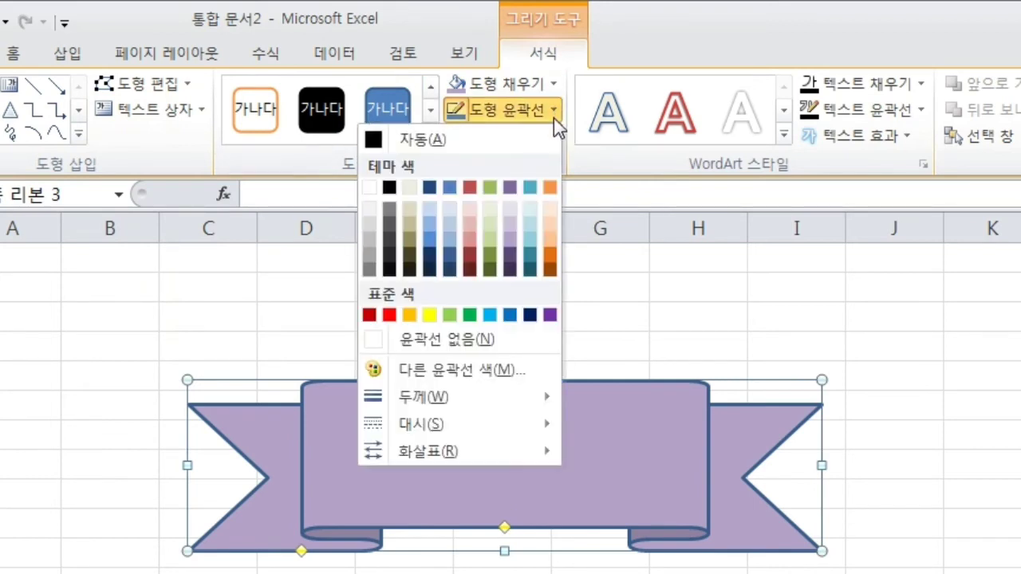
{"action": "left_click", "coordinate": [550, 187]}
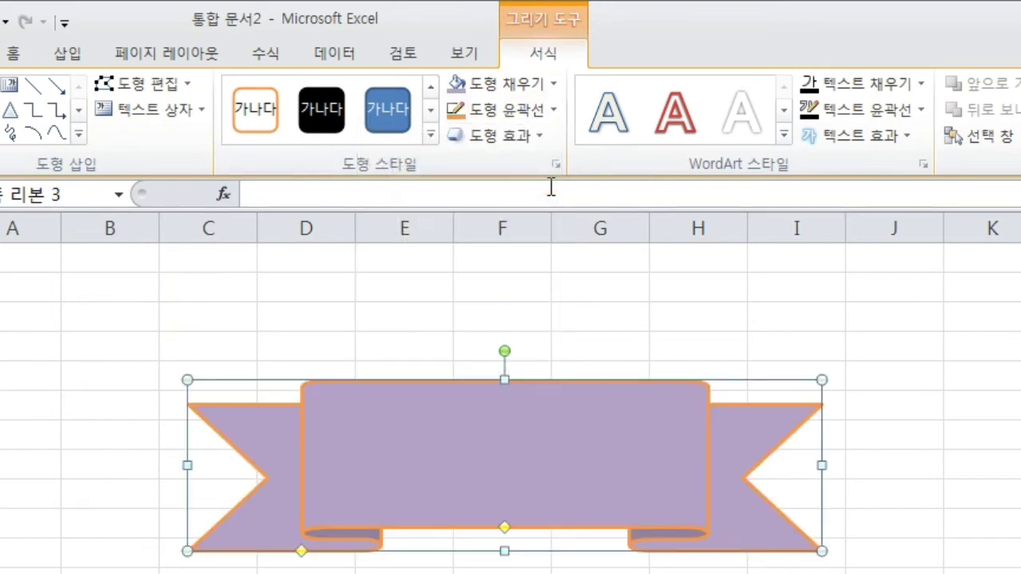
Apply a reflection effect and a purple glow effect to the ribbon.
{"action": "left_click", "coordinate": [533, 135]}
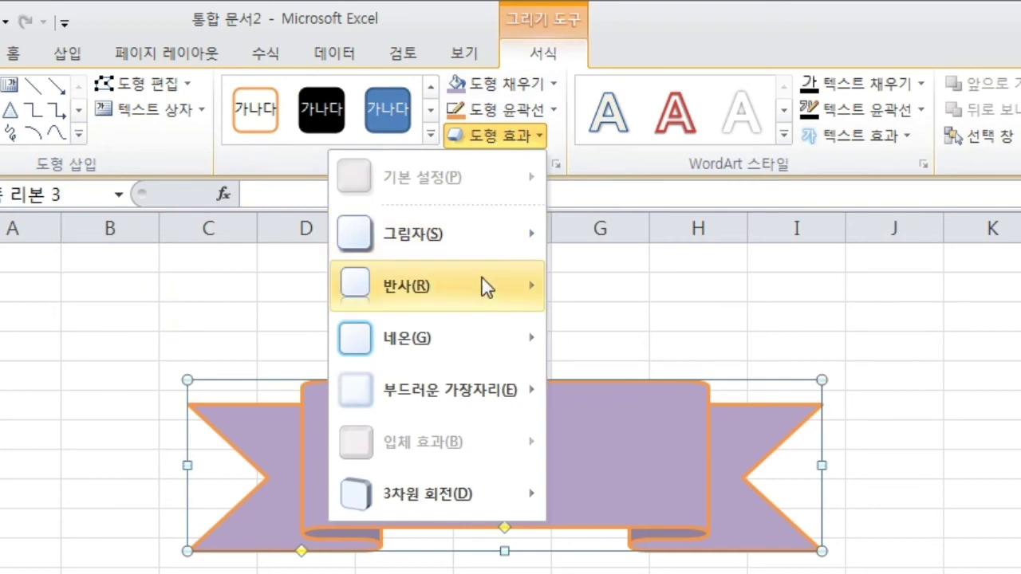
{"action": "mouse_move", "coordinate": [485, 285]}
{"action": "left_click", "coordinate": [277, 499]}
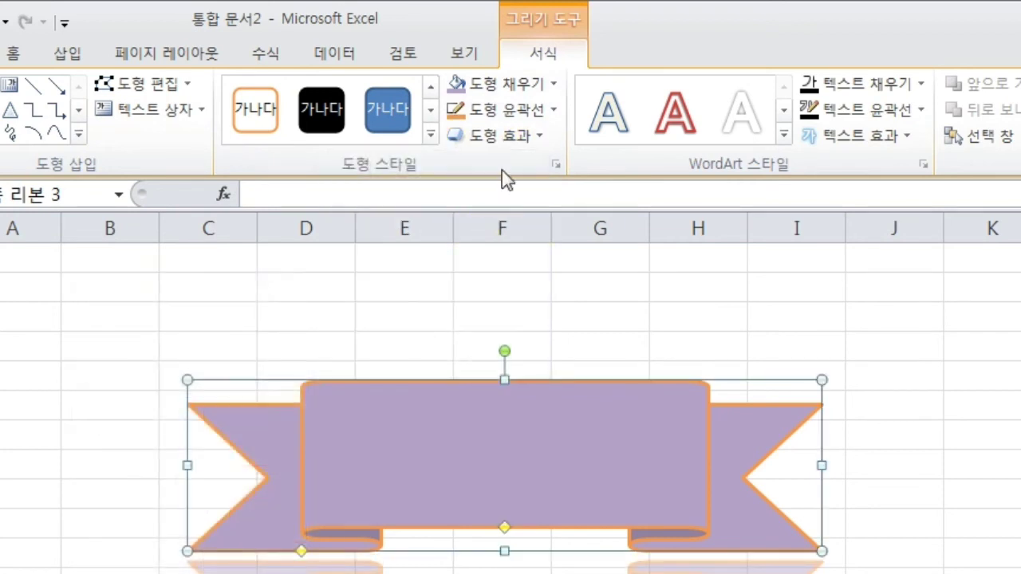
{"action": "left_click", "coordinate": [533, 135]}
{"action": "mouse_move", "coordinate": [456, 330]}
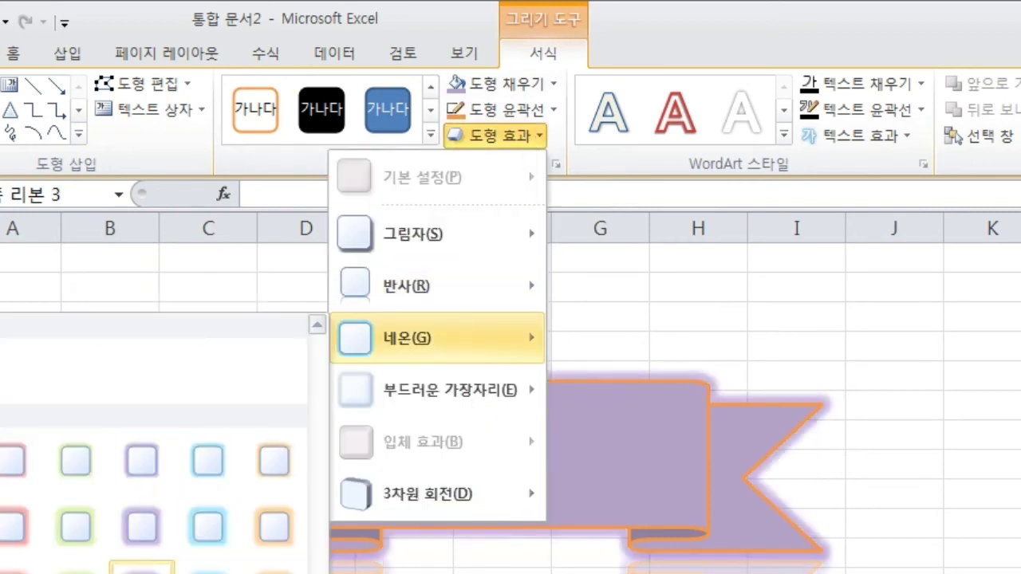
{"action": "left_click", "coordinate": [141, 568]}
{"action": "left_click", "coordinate": [849, 281]}
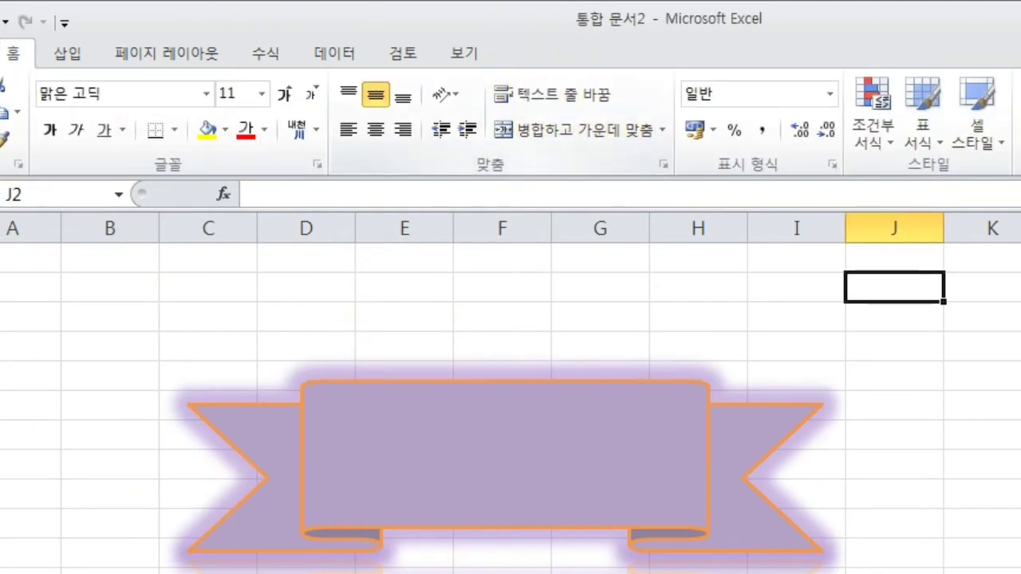
Delete the formatted ribbon shape from the sheet.
{"action": "left_click", "coordinate": [554, 492]}
{"action": "left_click", "coordinate": [541, 52]}
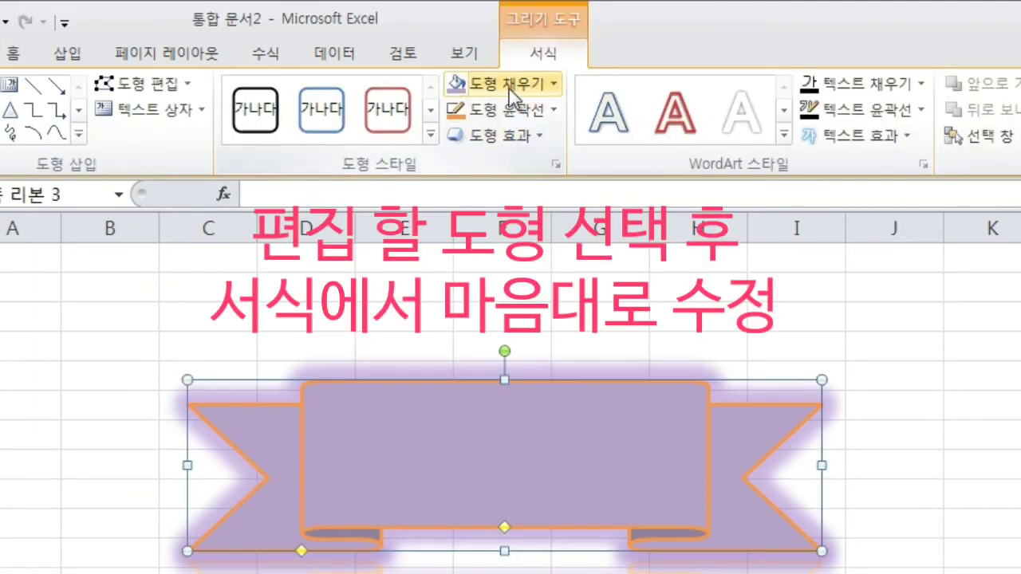
{"action": "left_click", "coordinate": [539, 136]}
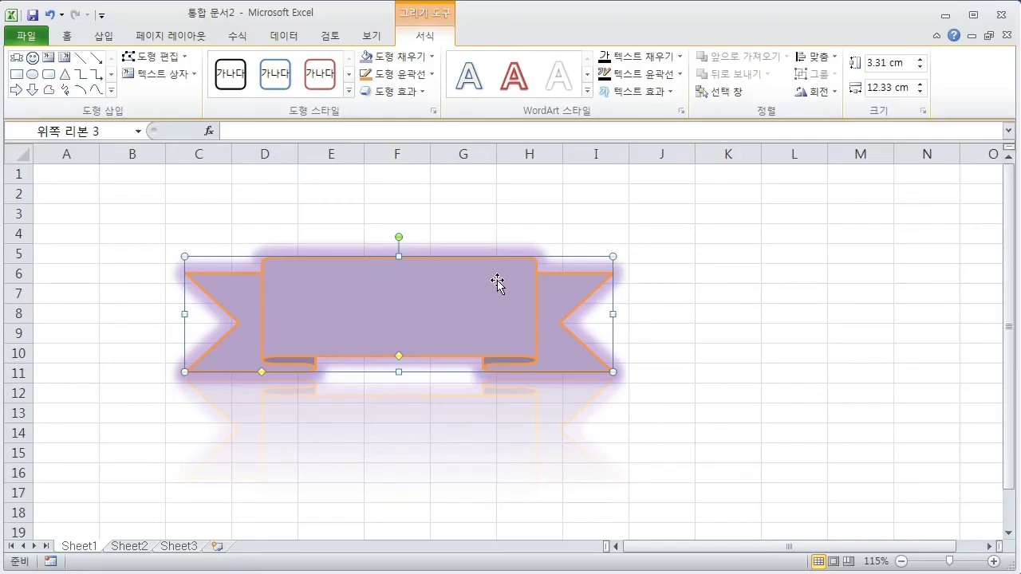
{"action": "left_click", "coordinate": [579, 228]}
{"action": "left_click", "coordinate": [534, 252]}
{"action": "key", "text": "Delete"}
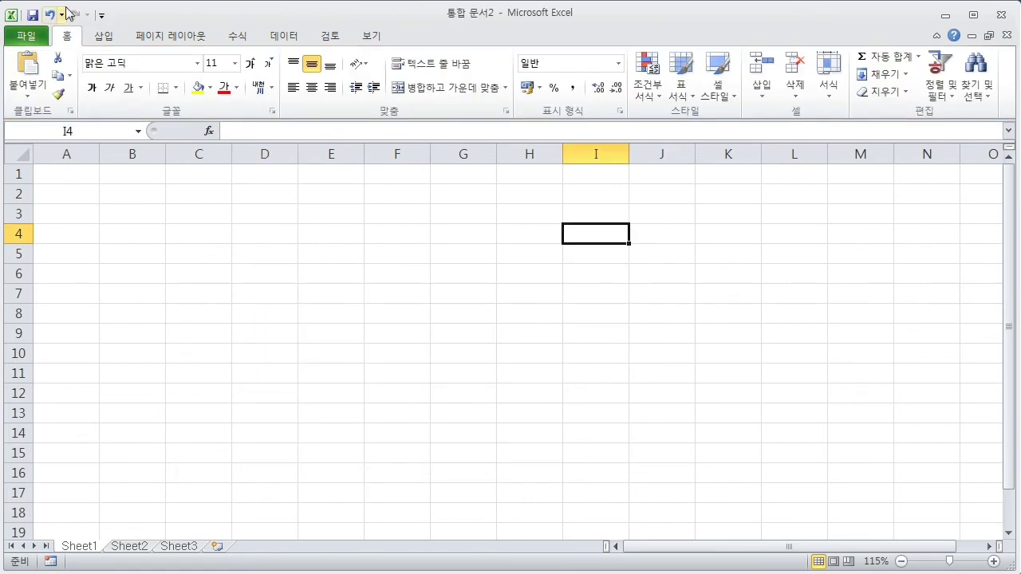
Draw a smiley face about 4.35 cm high and 3.82 cm wide, spanning from E4 to G11.
{"action": "left_click", "coordinate": [102, 36]}
{"action": "left_click", "coordinate": [170, 76]}
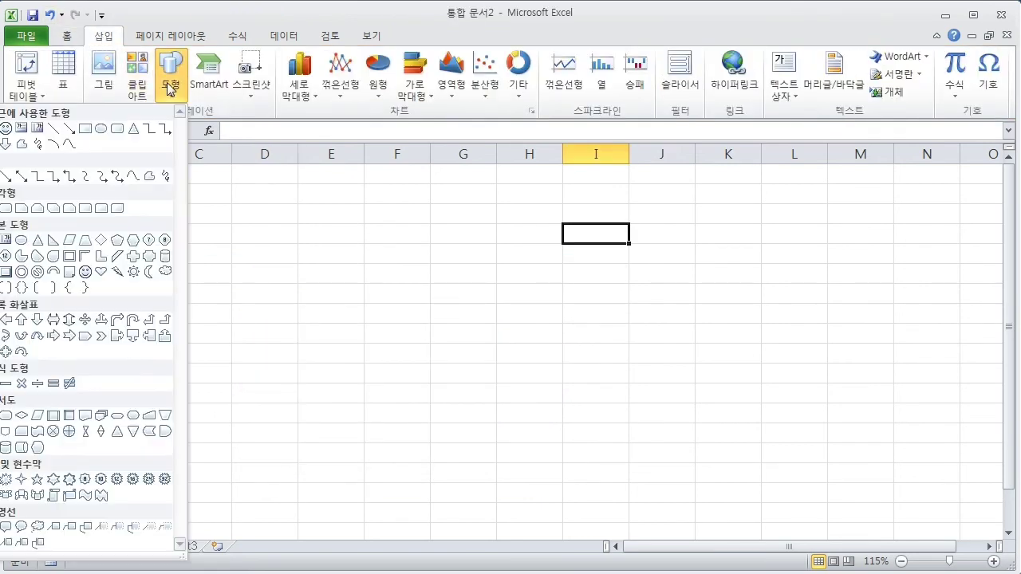
{"action": "left_click", "coordinate": [85, 272]}
{"action": "mouse_move", "coordinate": [344, 234]}
{"action": "left_mouse_down"}
{"action": "mouse_move", "coordinate": [622, 426]}
{"action": "mouse_move", "coordinate": [579, 481]}
{"action": "mouse_move", "coordinate": [478, 384]}
{"action": "left_mouse_up"}
Tilt the new smiley face slightly counterclockwise and adjust its mouth curve.
{"action": "mouse_move", "coordinate": [408, 215]}
{"action": "left_mouse_down"}
{"action": "mouse_move", "coordinate": [479, 324]}
{"action": "mouse_move", "coordinate": [360, 250]}
{"action": "mouse_move", "coordinate": [405, 231]}
{"action": "left_mouse_up"}
{"action": "mouse_move", "coordinate": [413, 351]}
{"action": "left_mouse_down"}
{"action": "mouse_move", "coordinate": [412, 342]}
{"action": "mouse_move", "coordinate": [413, 356]}
{"action": "left_mouse_up"}
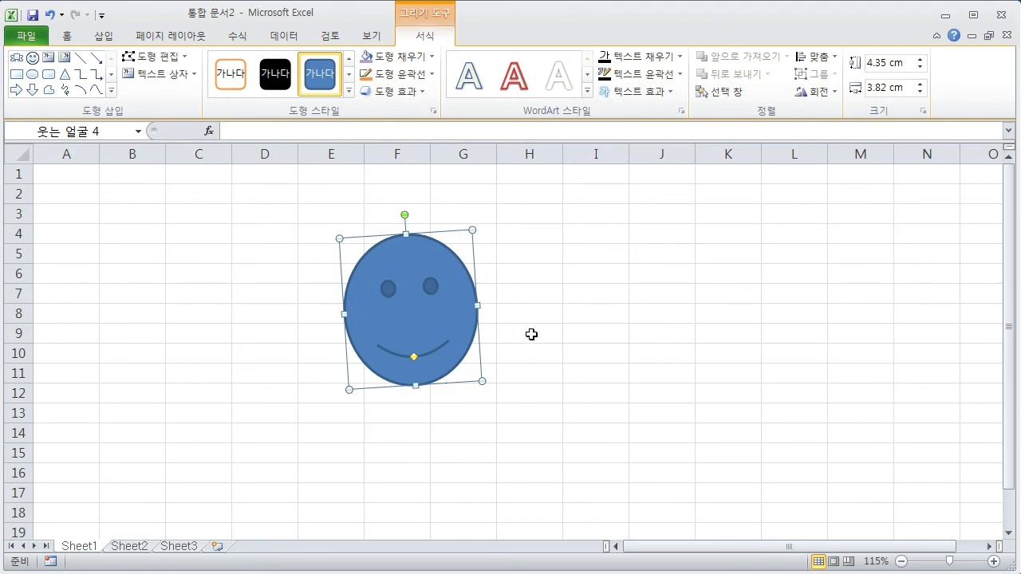
{"action": "left_click", "coordinate": [572, 331]}
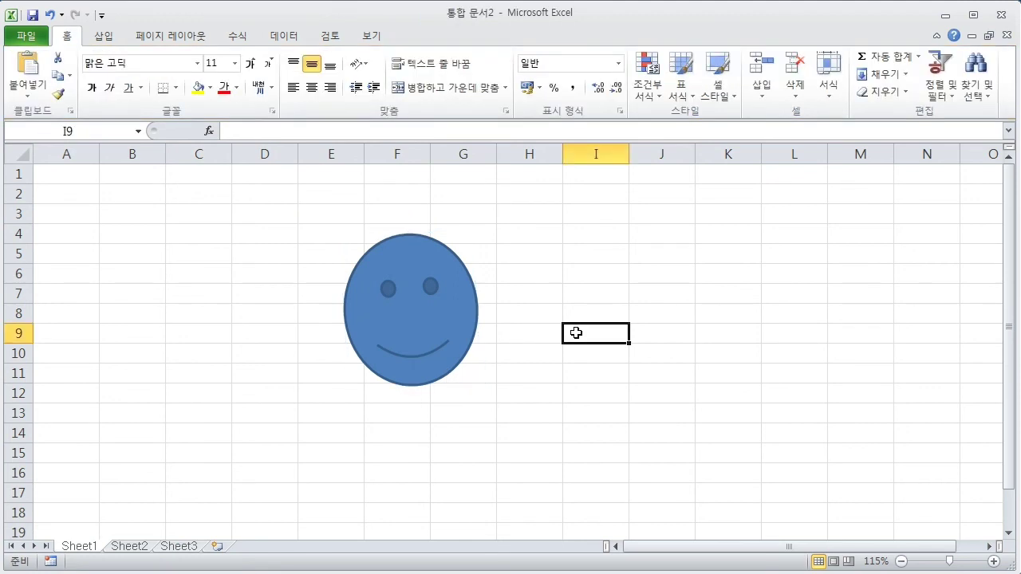
Fill the smiley face with a light purple theme colour and set its outline to standard green.
{"action": "double_click", "coordinate": [468, 289]}
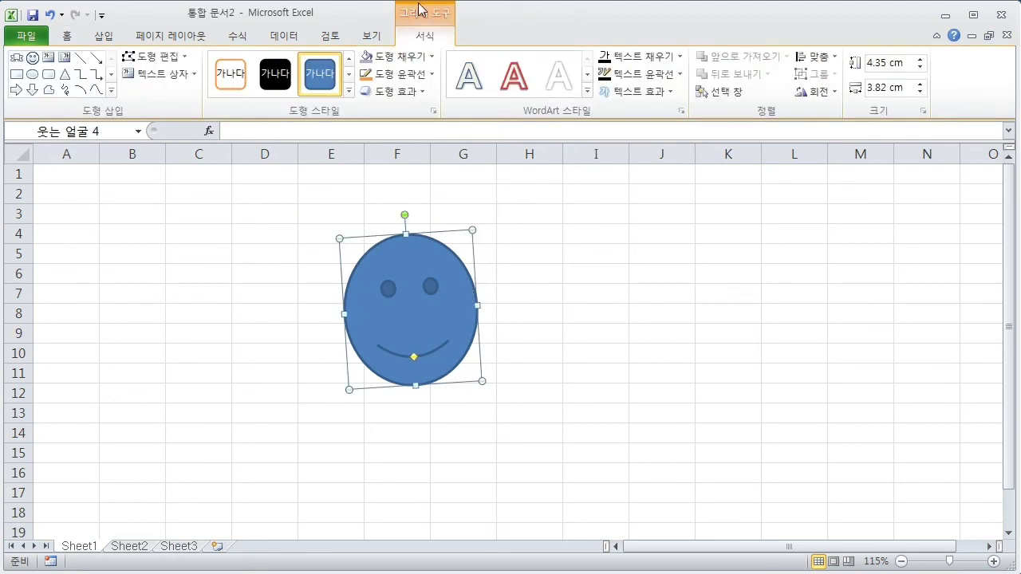
{"action": "left_click", "coordinate": [431, 58]}
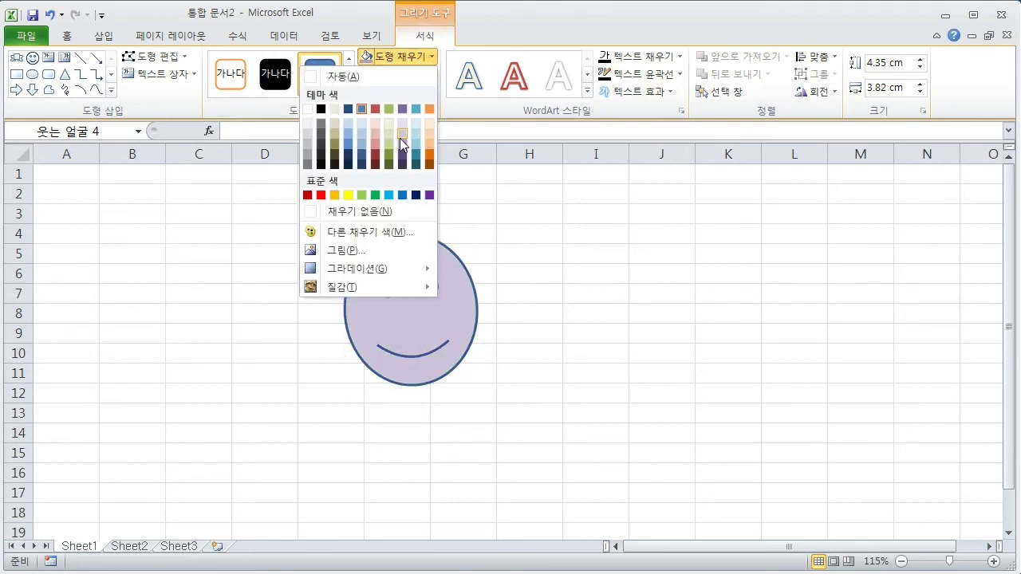
{"action": "left_click", "coordinate": [400, 138]}
{"action": "left_click", "coordinate": [427, 74]}
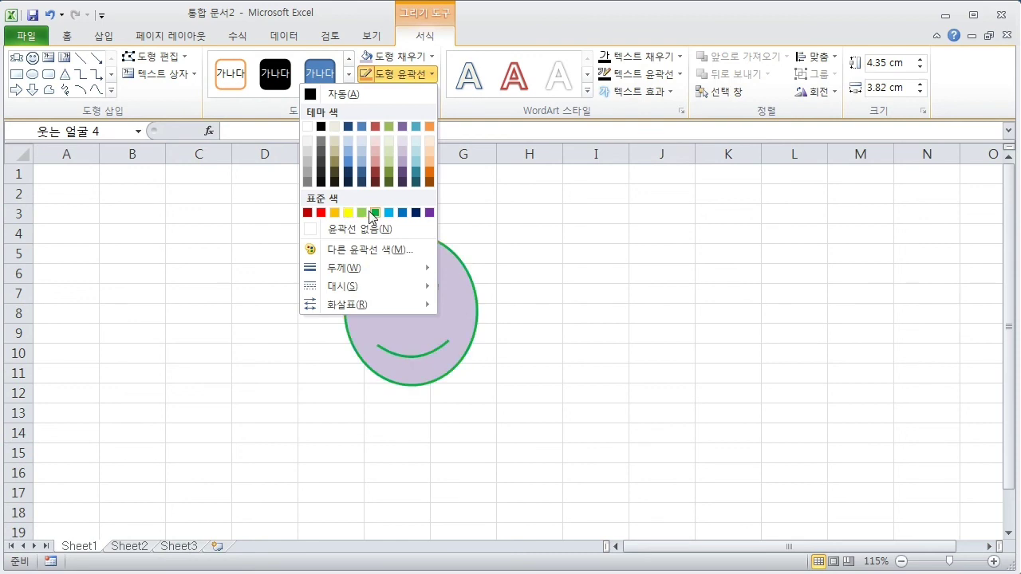
{"action": "left_click", "coordinate": [374, 213]}
Apply the reflection variation in the middle of the preset grid to the smiley face.
{"action": "left_click", "coordinate": [399, 91]}
{"action": "mouse_move", "coordinate": [355, 202]}
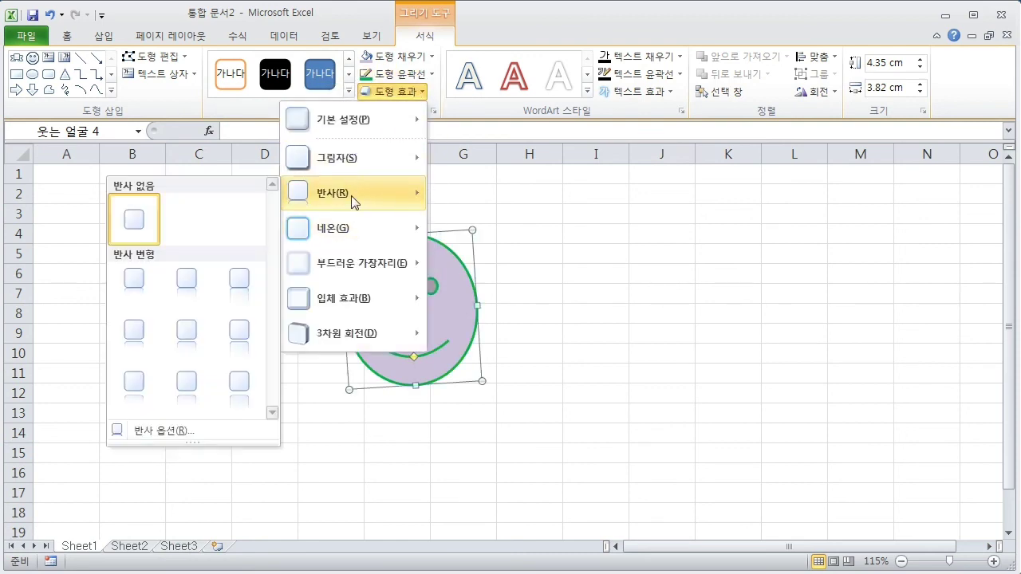
{"action": "left_click", "coordinate": [186, 329]}
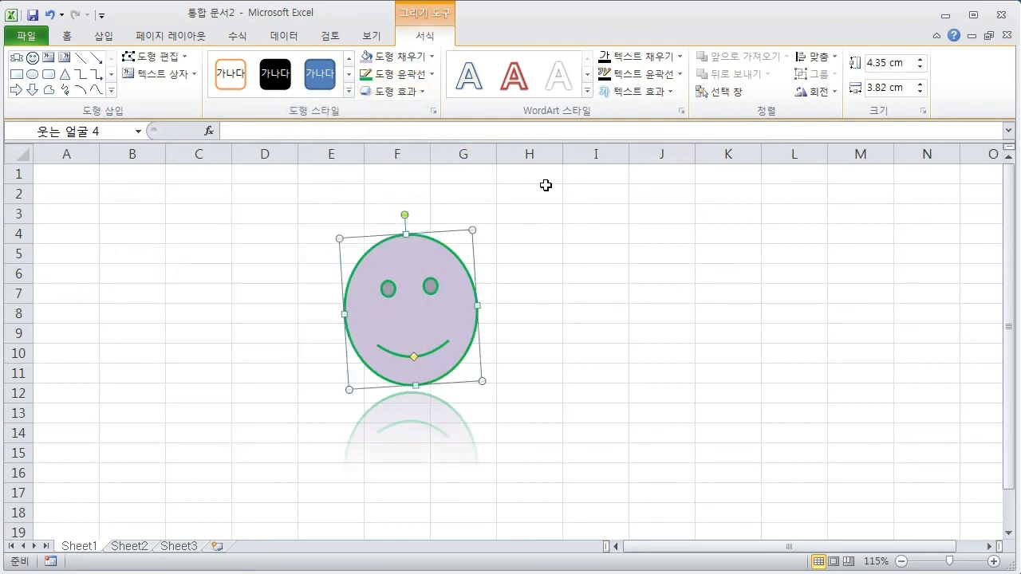